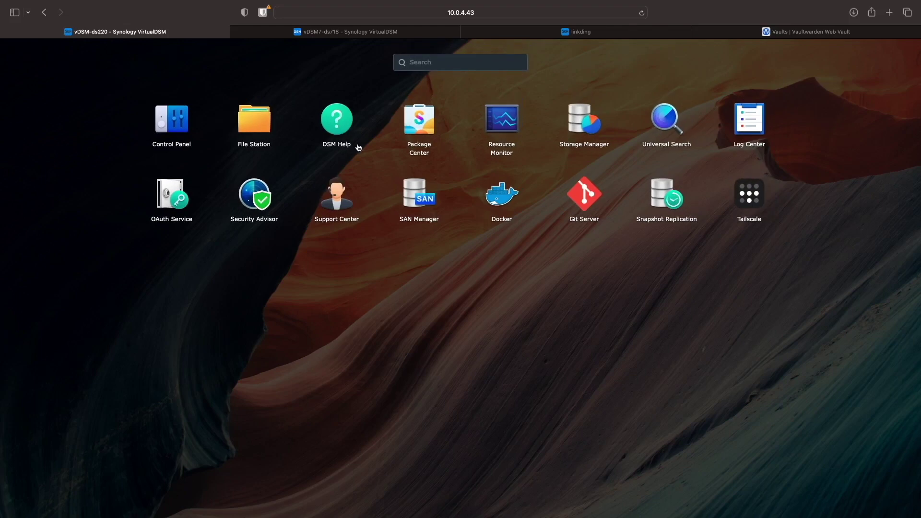
Compare Docker containers: caddy, linkding, vaultwarden on the old NAS, none on the new; view linkding bookmarks
{"action": "left_click", "coordinate": [299, 182]}
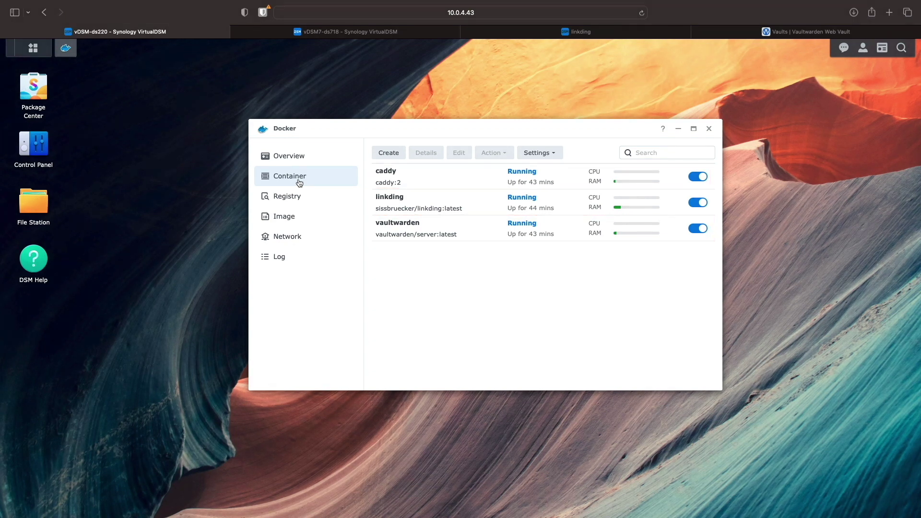
{"action": "left_click", "coordinate": [407, 33]}
{"action": "left_click", "coordinate": [32, 48]}
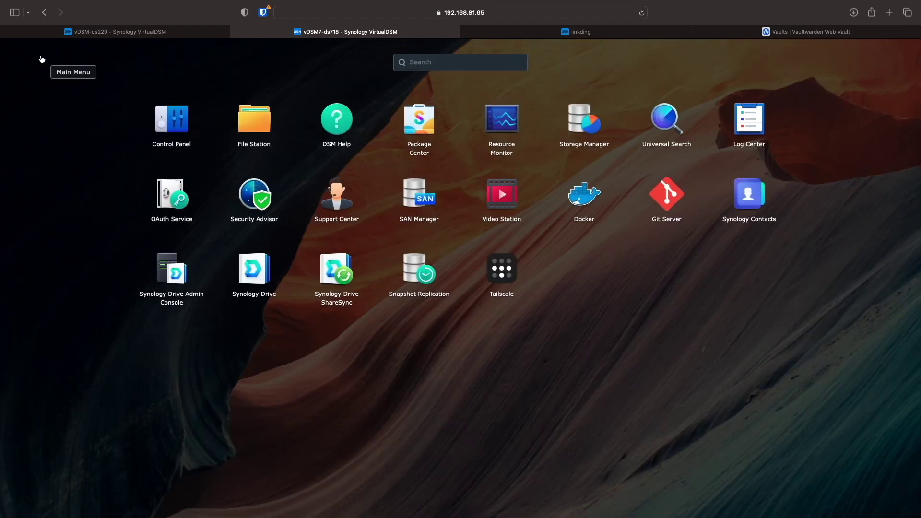
{"action": "left_click", "coordinate": [571, 197]}
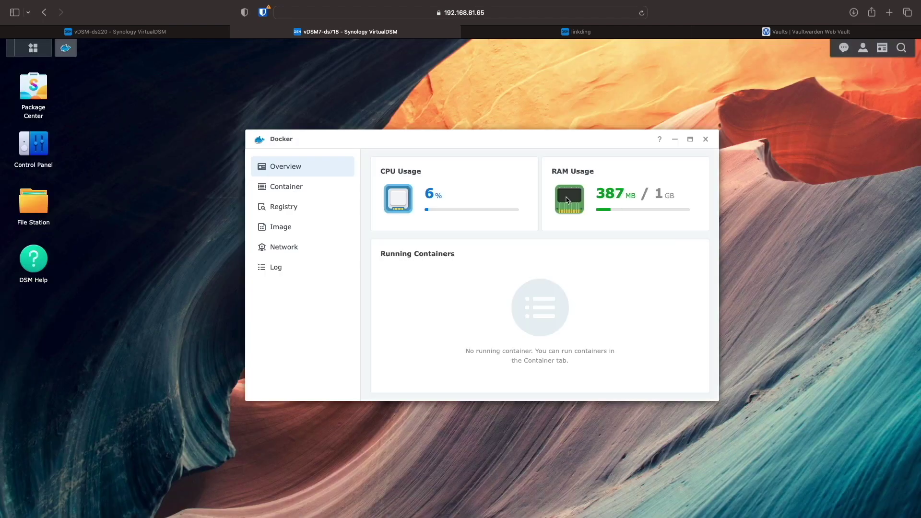
{"action": "left_click", "coordinate": [345, 192]}
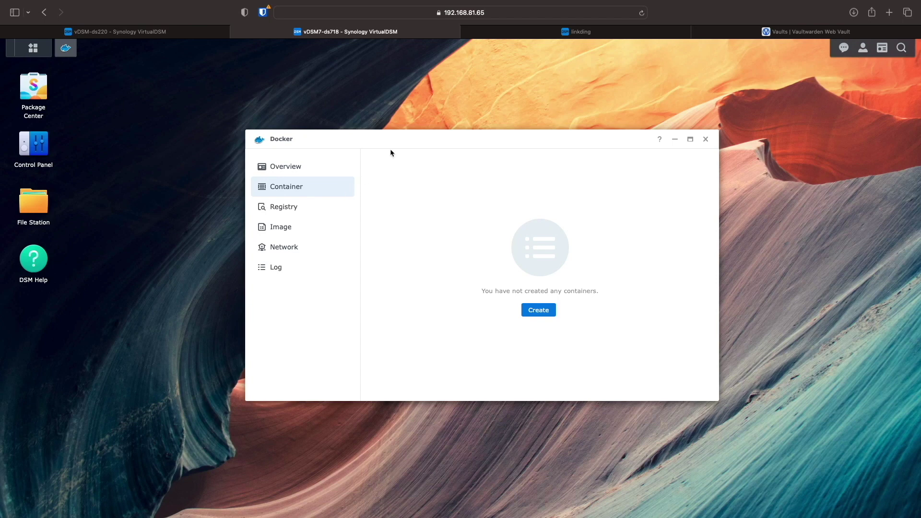
{"action": "left_click", "coordinate": [504, 35]}
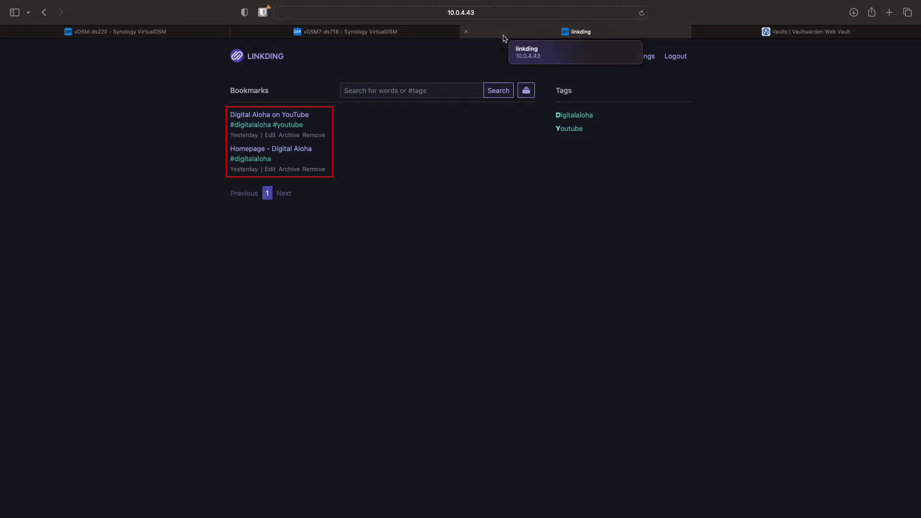
Stop the linkding container in the old NAS's Docker, leaving caddy and vaultwarden running
{"action": "left_click", "coordinate": [718, 31]}
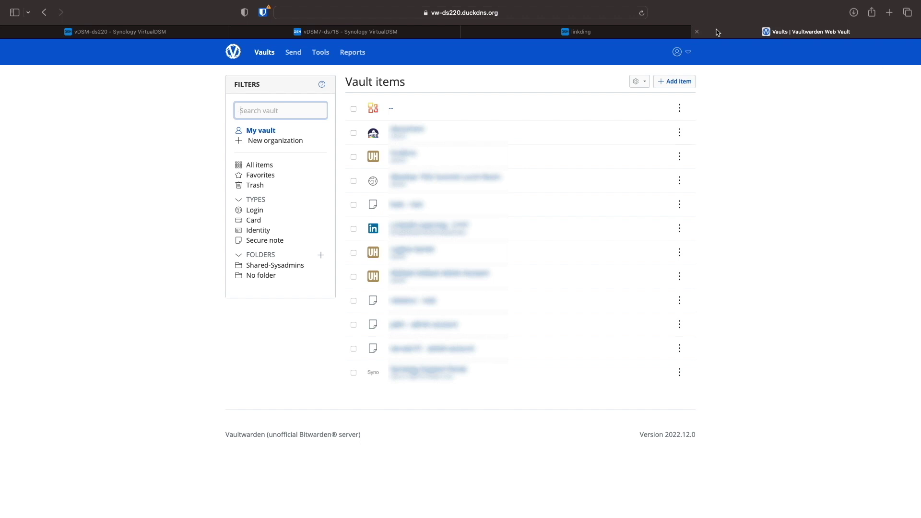
{"action": "left_click", "coordinate": [196, 33]}
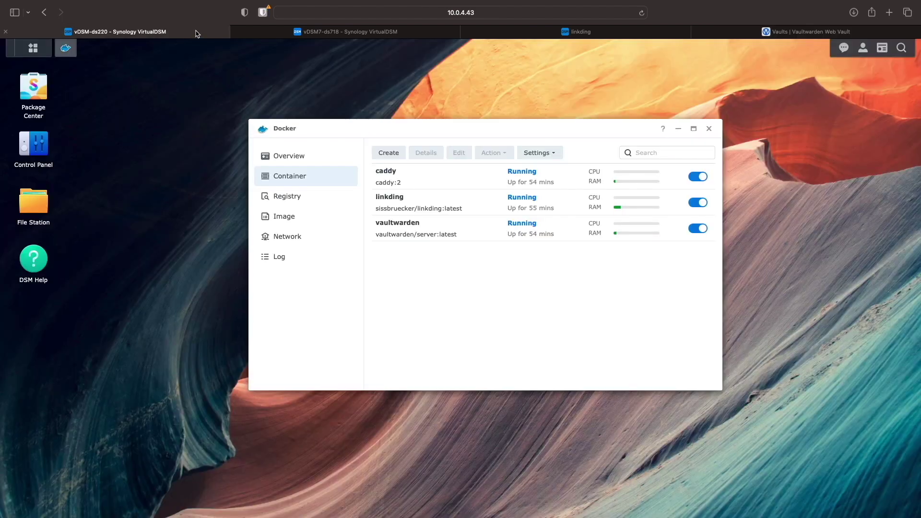
{"action": "left_click", "coordinate": [378, 201]}
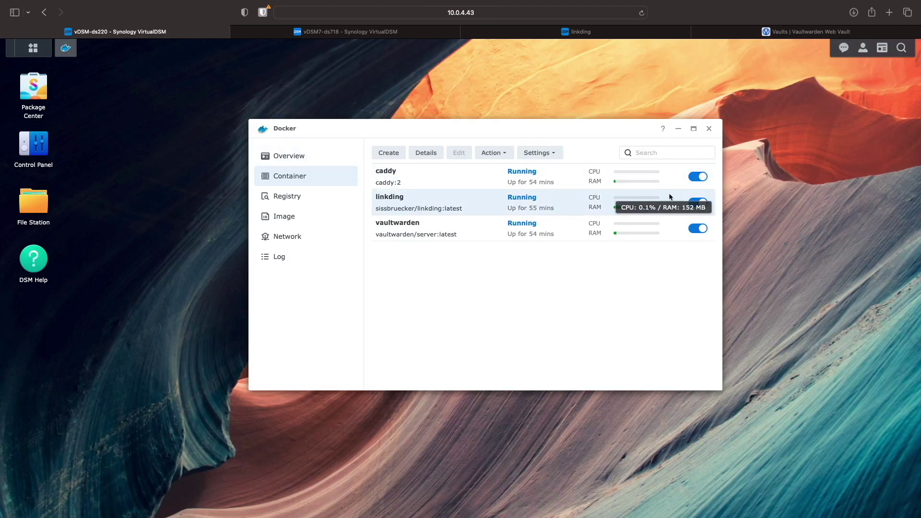
{"action": "left_click", "coordinate": [694, 202]}
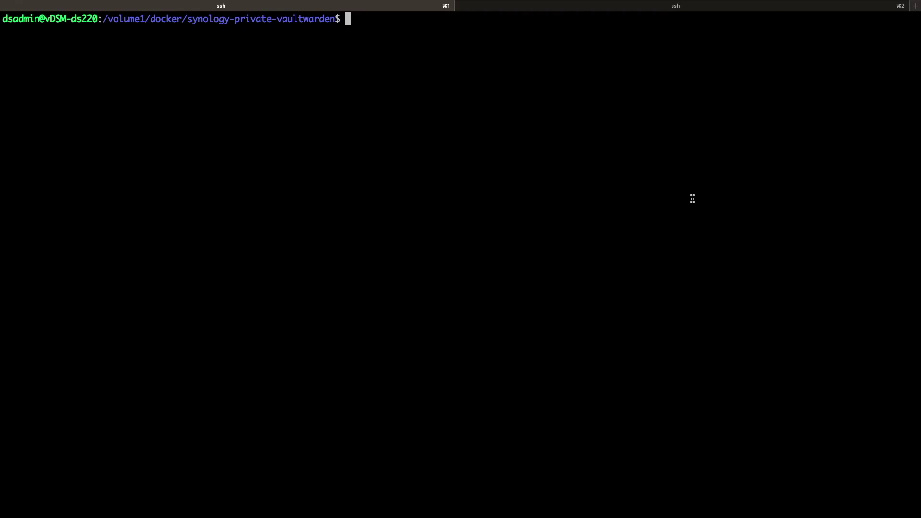
Run sudo docker-compose down to stop and remove caddy and vaultwarden on the old NAS
{"action": "type", "text": "sudo docker-compose down"}
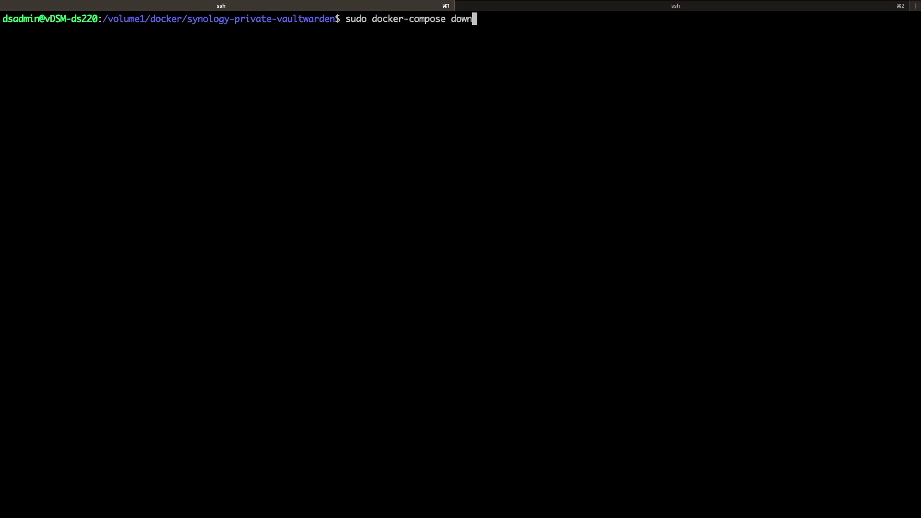
{"action": "key", "text": "Return"}
{"action": "key", "text": "Return"}
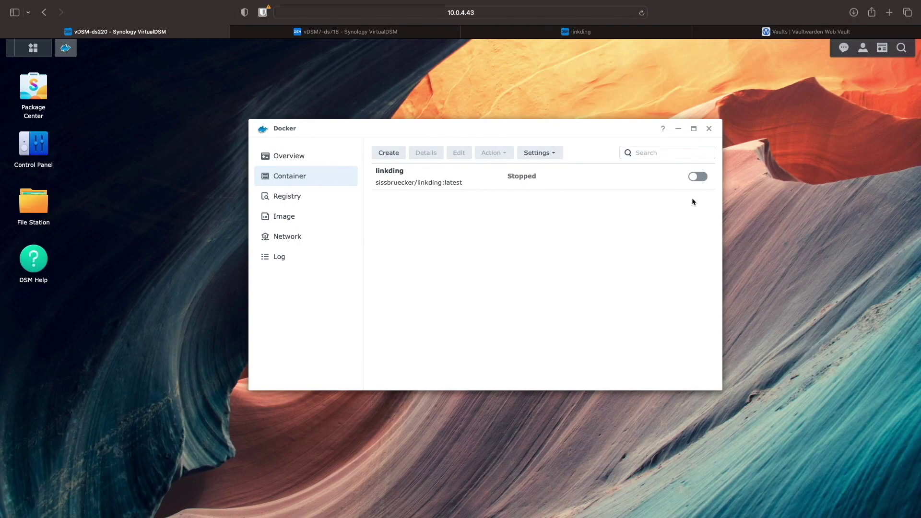
Reload the linkding and Vaultwarden pages to confirm both are now unreachable
{"action": "left_click", "coordinate": [654, 34]}
{"action": "left_click", "coordinate": [642, 13]}
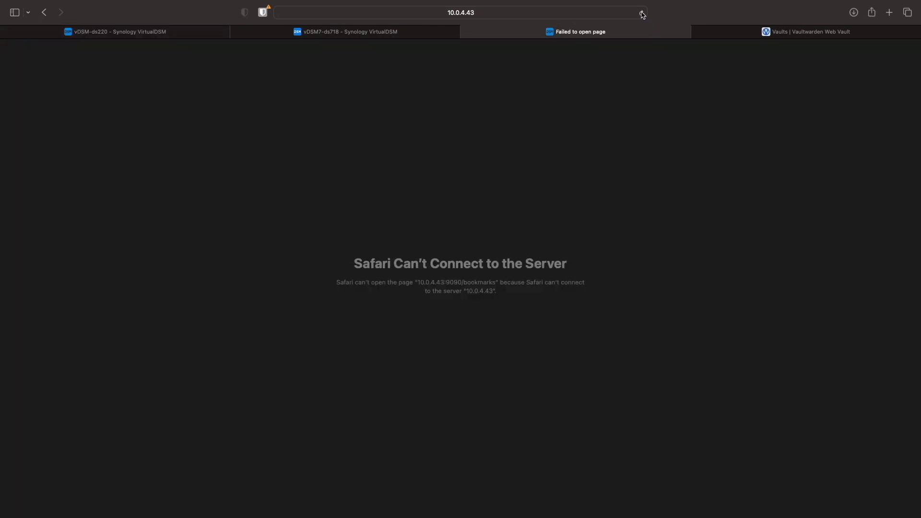
{"action": "left_click", "coordinate": [733, 37]}
{"action": "left_click", "coordinate": [643, 13]}
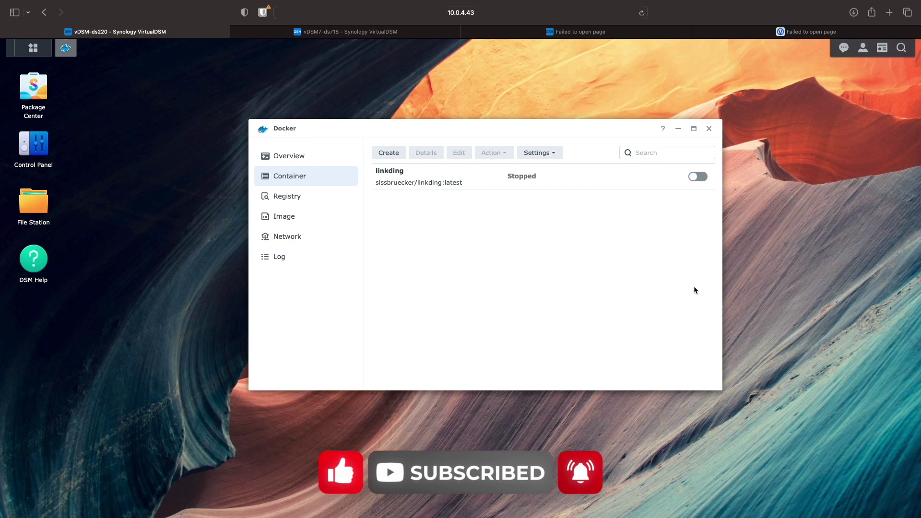
Close Docker on both NAS sessions and show the old NAS's full app list
{"action": "left_click", "coordinate": [709, 129]}
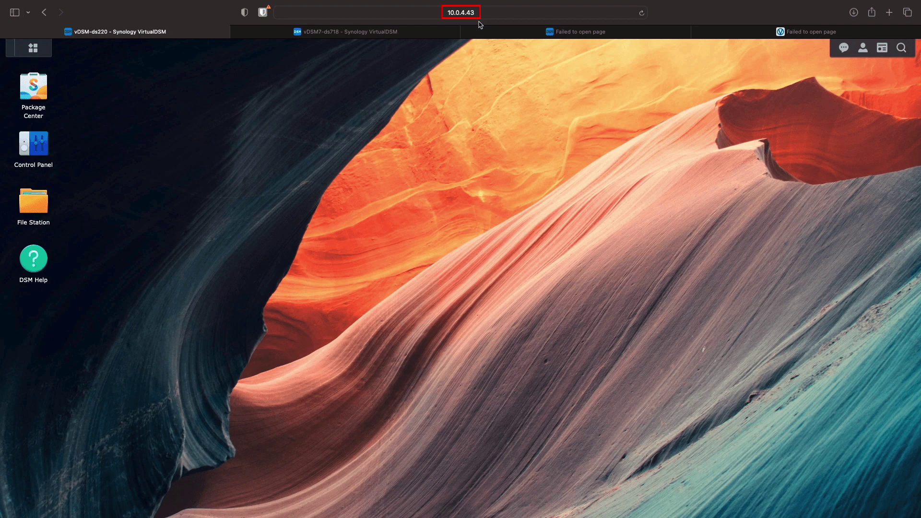
{"action": "left_click", "coordinate": [442, 32]}
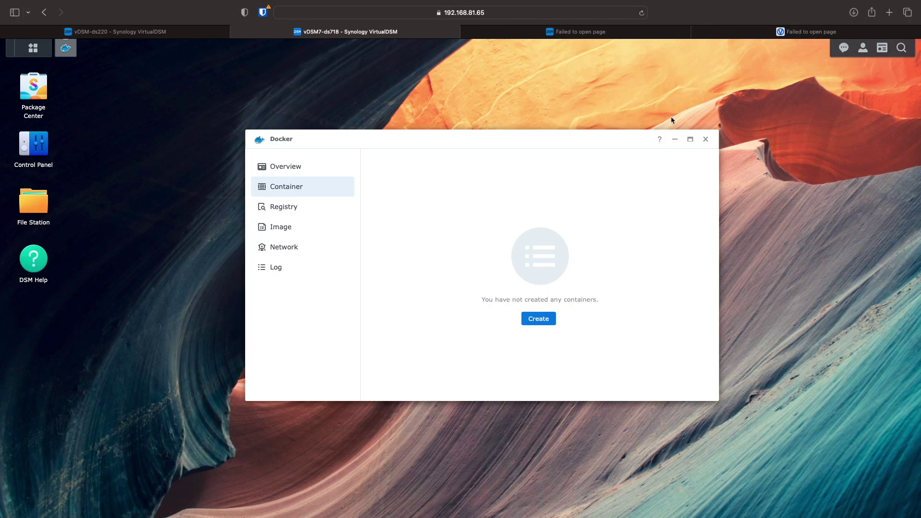
{"action": "left_click", "coordinate": [706, 140]}
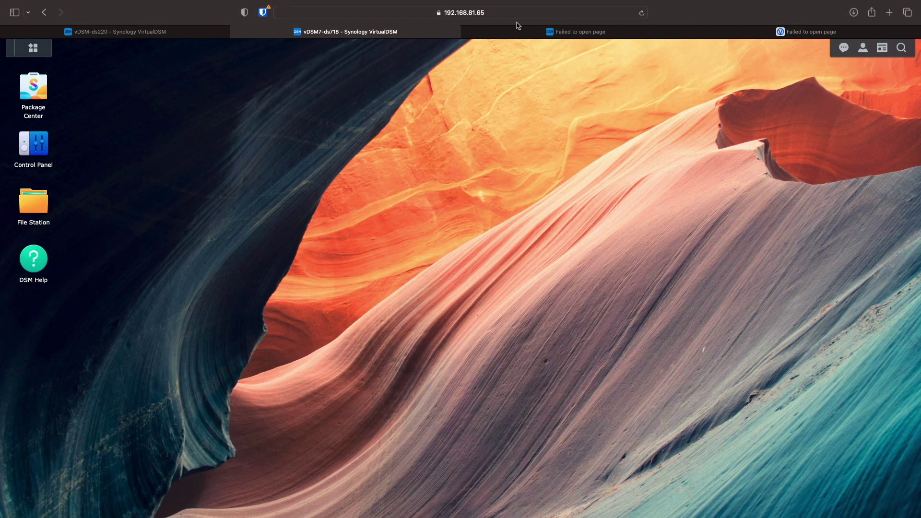
{"action": "left_click", "coordinate": [219, 37]}
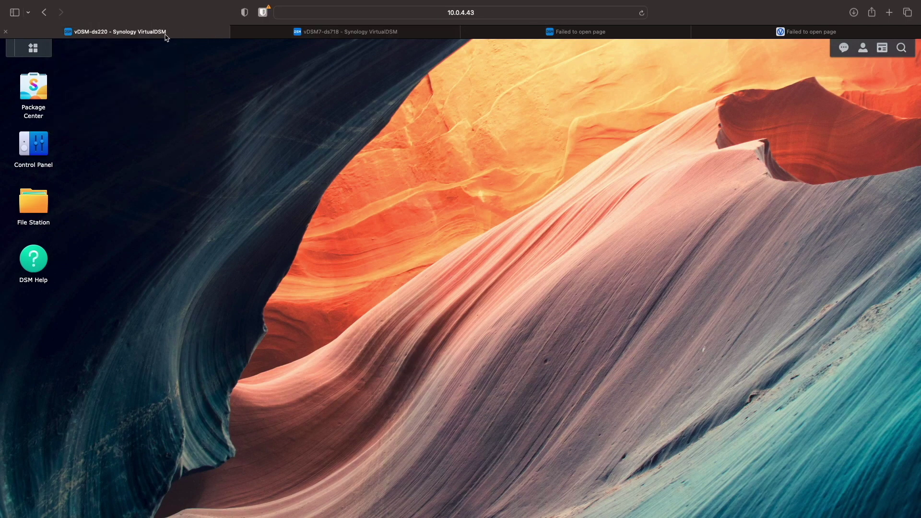
{"action": "left_click", "coordinate": [32, 48]}
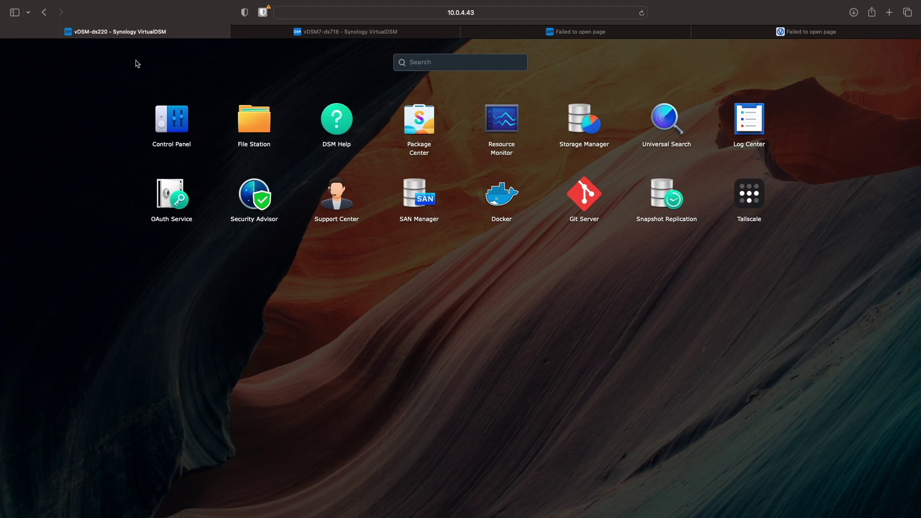
Launch Snapshot Replication on both the old and the new NAS
{"action": "left_click", "coordinate": [657, 205]}
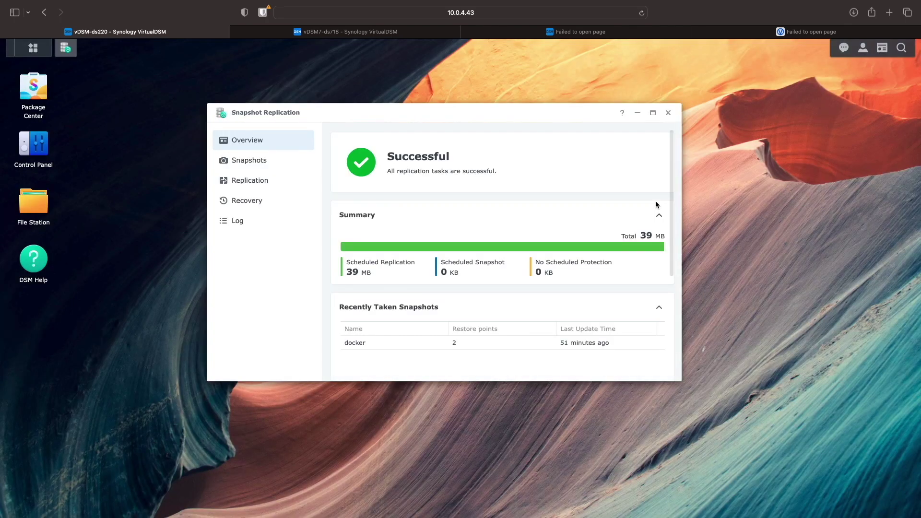
{"action": "left_click", "coordinate": [350, 32]}
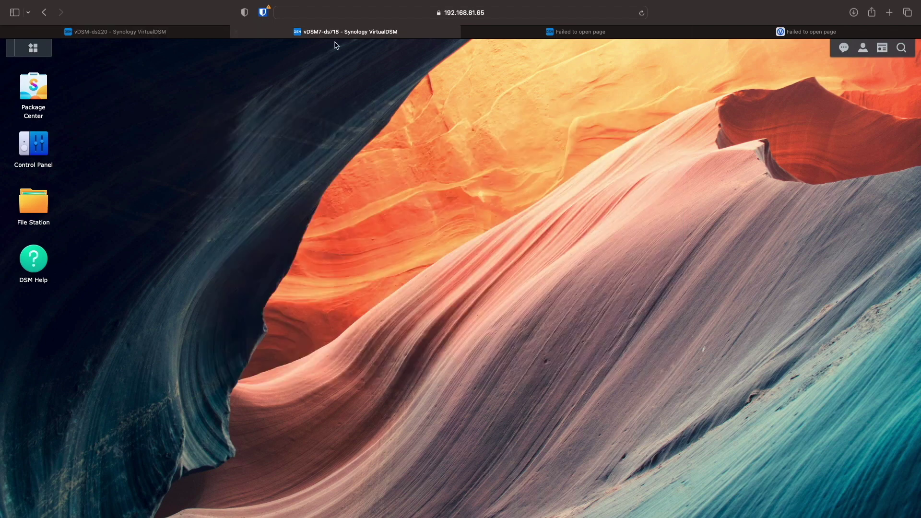
{"action": "left_click", "coordinate": [46, 53]}
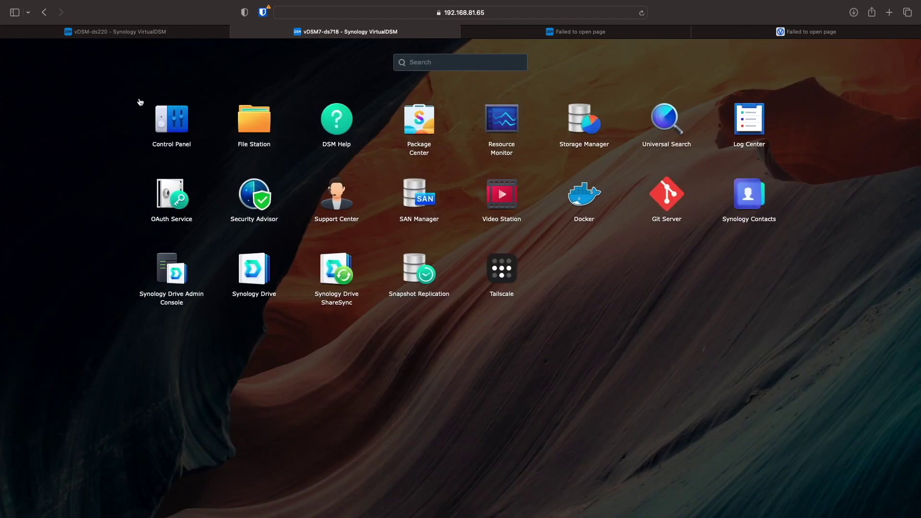
{"action": "left_click", "coordinate": [402, 271]}
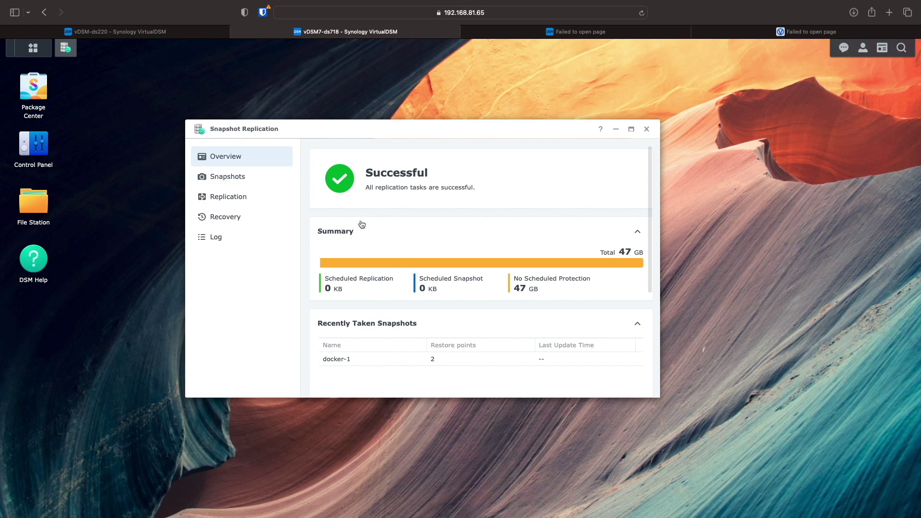
Sync the docker shared-folder replication task to docker-1 on the new NAS now
{"action": "left_click", "coordinate": [210, 36]}
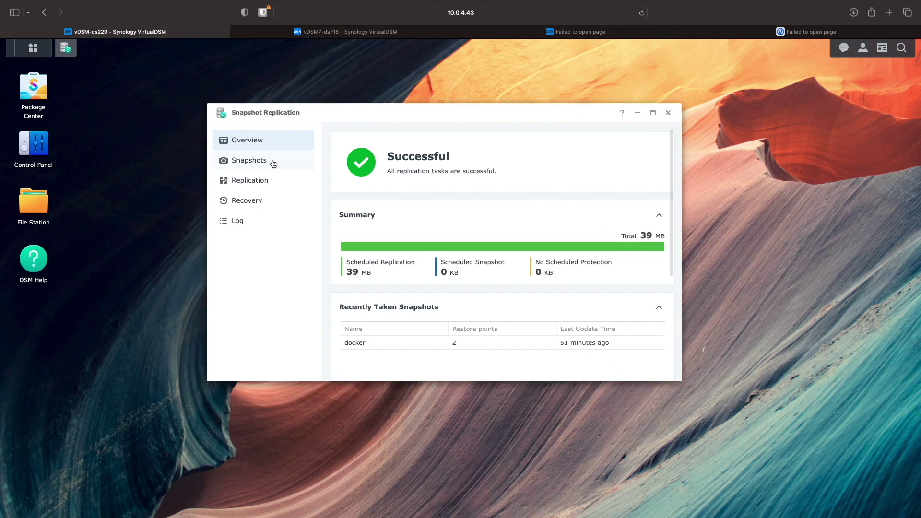
{"action": "left_click", "coordinate": [285, 189]}
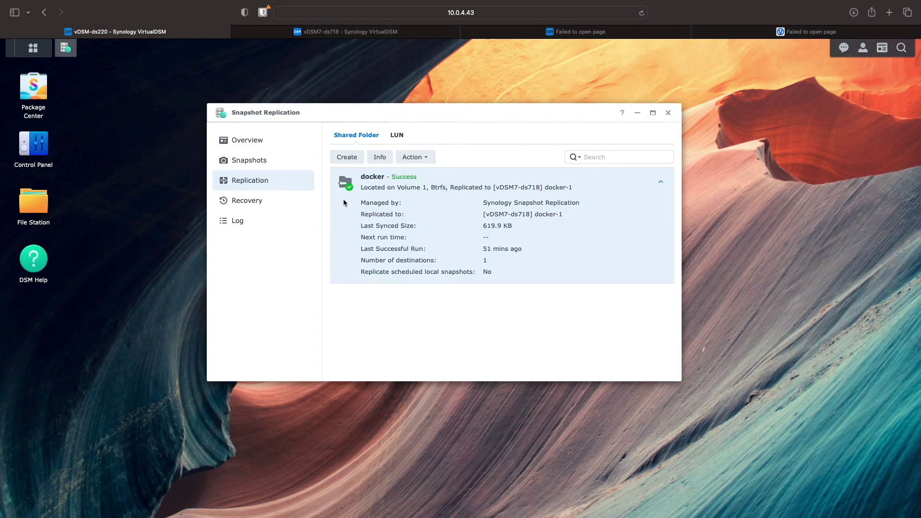
{"action": "left_click", "coordinate": [406, 162]}
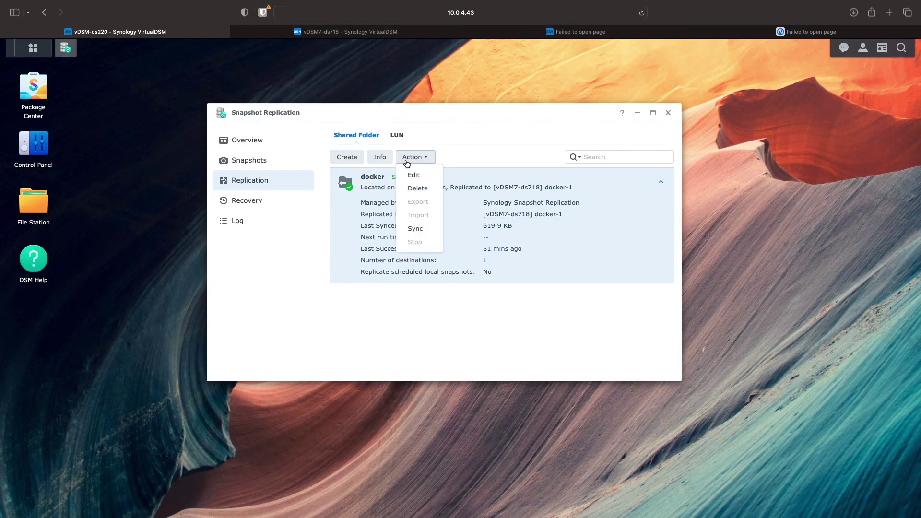
{"action": "left_click", "coordinate": [413, 227]}
{"action": "left_click", "coordinate": [502, 337]}
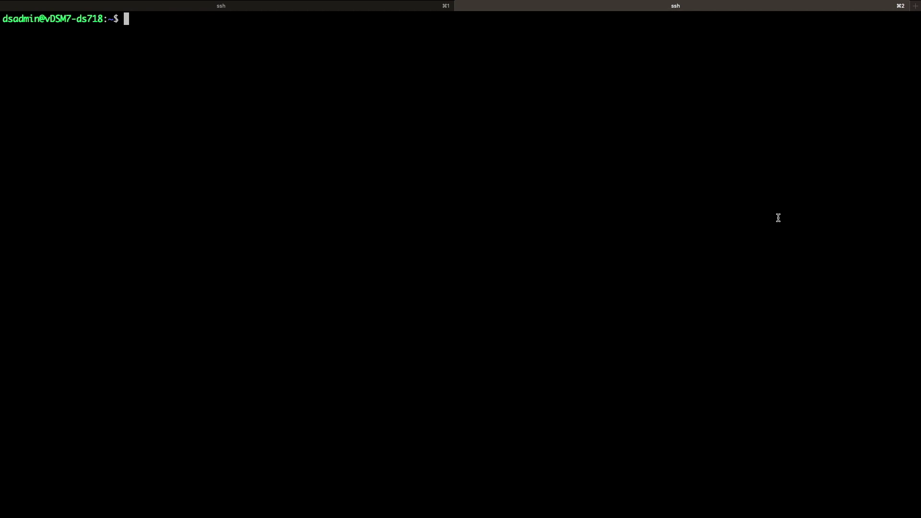
Go to /volume1/docker-1 and list its contents with ls -la
{"action": "type", "text": "cd /volume1/docker-1"}
{"action": "key", "text": "Return"}
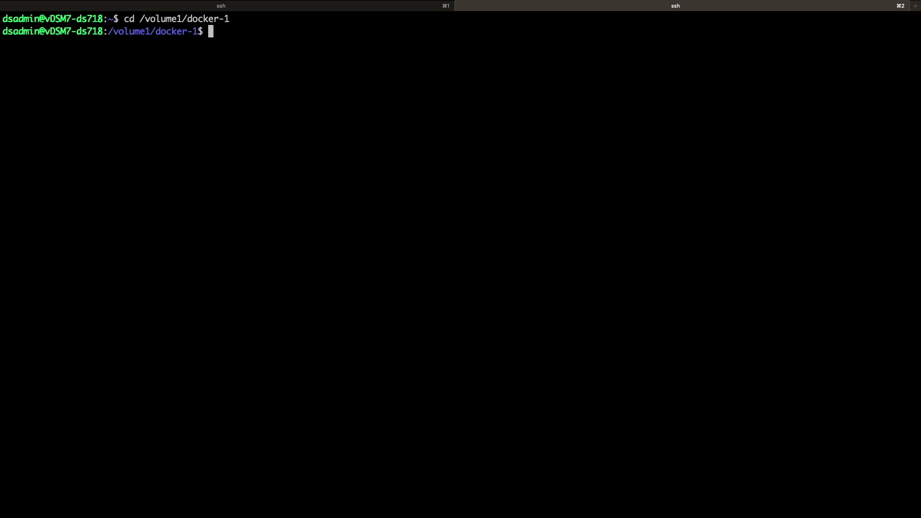
{"action": "type", "text": "ls -la"}
{"action": "key", "text": "Return"}
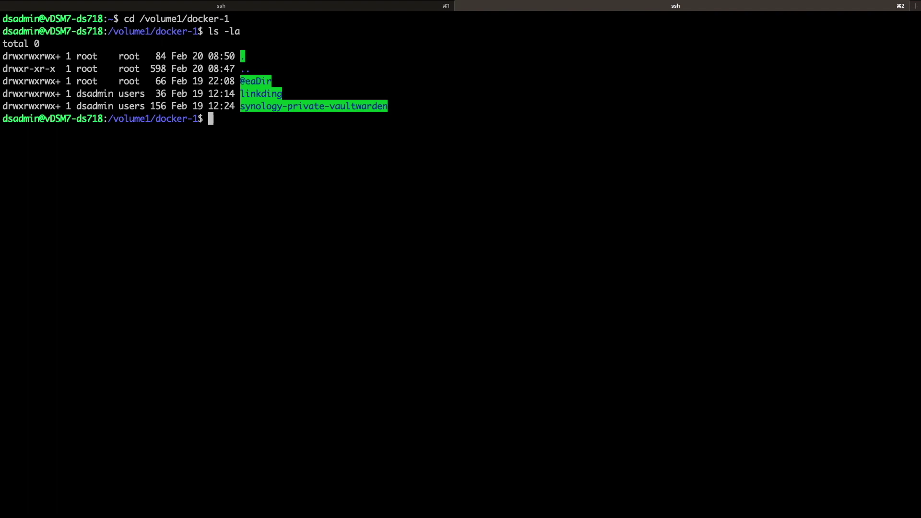
Move the linkding and synology-private-vaultwarden folders into /volume1/docker
{"action": "type", "text": "mv l"}
{"action": "key", "text": "Tab"}
{"action": "type", "text": "/volume1/docker"}
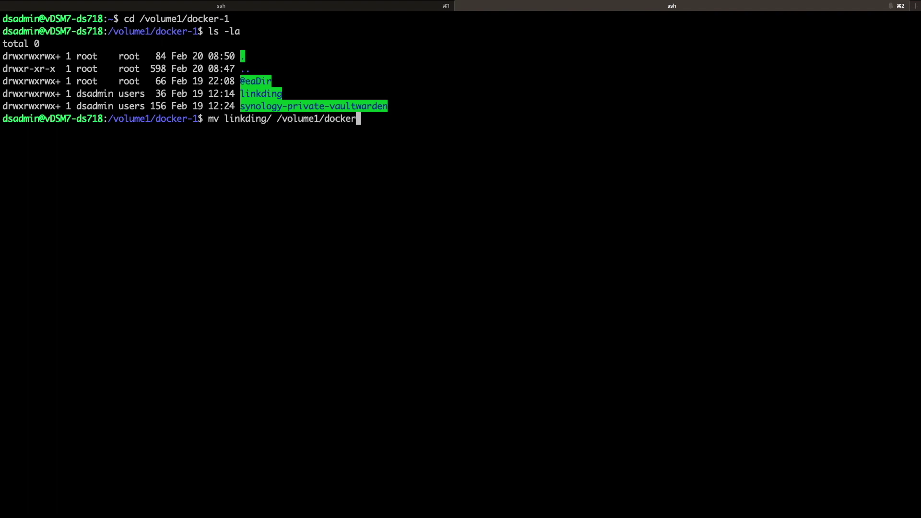
{"action": "key", "text": "Return"}
{"action": "key", "text": "Up"}
{"action": "key", "text": "alt+Left"}
{"action": "key", "text": "alt+Left"}
{"action": "key", "text": "alt+Left"}
{"action": "key", "text": "alt+Right"}
{"action": "key", "text": "alt+BackSpace"}
{"action": "type", "text": "syn"}
{"action": "key", "text": "Tab"}
{"action": "key", "text": "Return"}
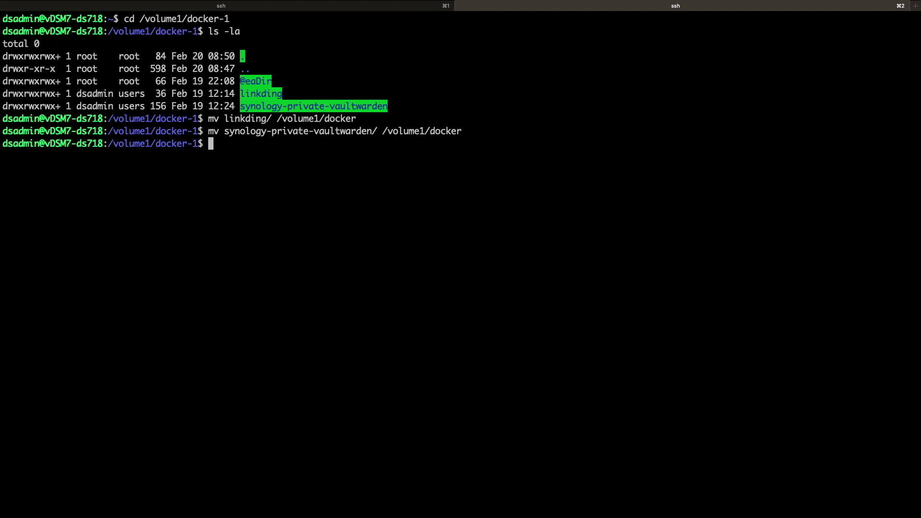
List /volume1/docker and change into its synology-private-vaultwarden folder
{"action": "type", "text": "cd /volume1/docker"}
{"action": "key", "text": "Return"}
{"action": "type", "text": "ls -la"}
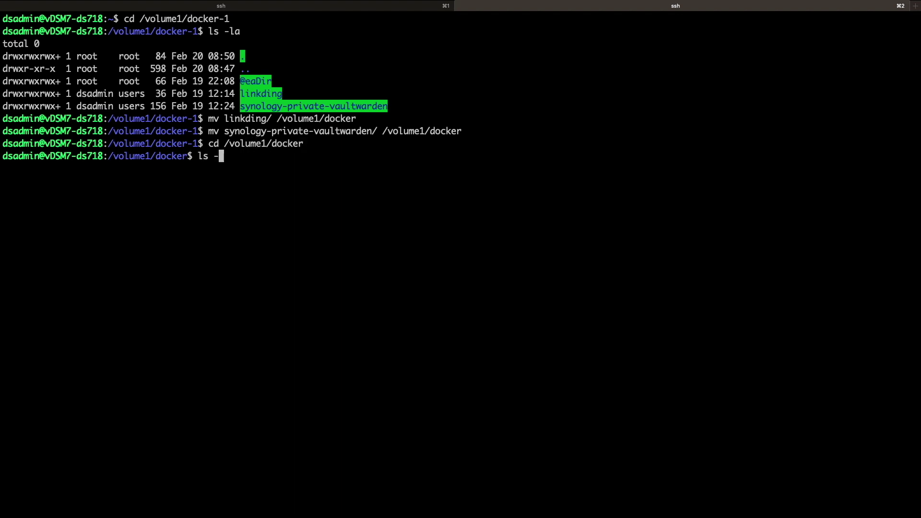
{"action": "key", "text": "Return"}
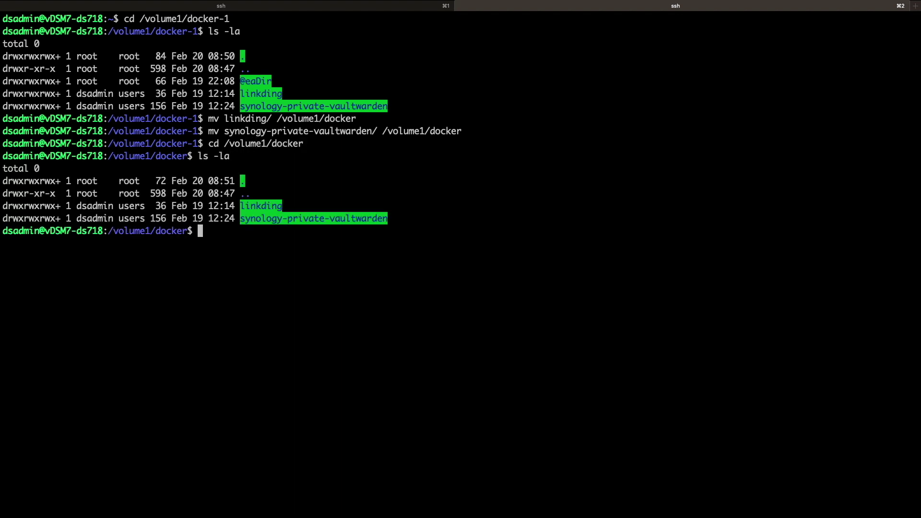
{"action": "type", "text": "cd syno"}
{"action": "key", "text": "Tab"}
{"action": "key", "text": "Return"}
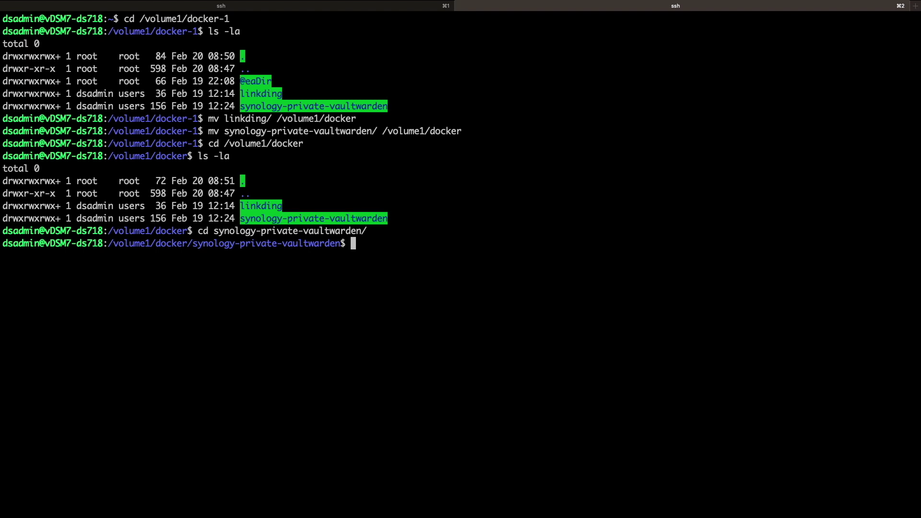
Start the Vaultwarden stack in the background with sudo docker-compose up -d
{"action": "type", "text": "sudo docker-co"}
{"action": "type", "text": "up -d"}
{"action": "key", "text": "Return"}
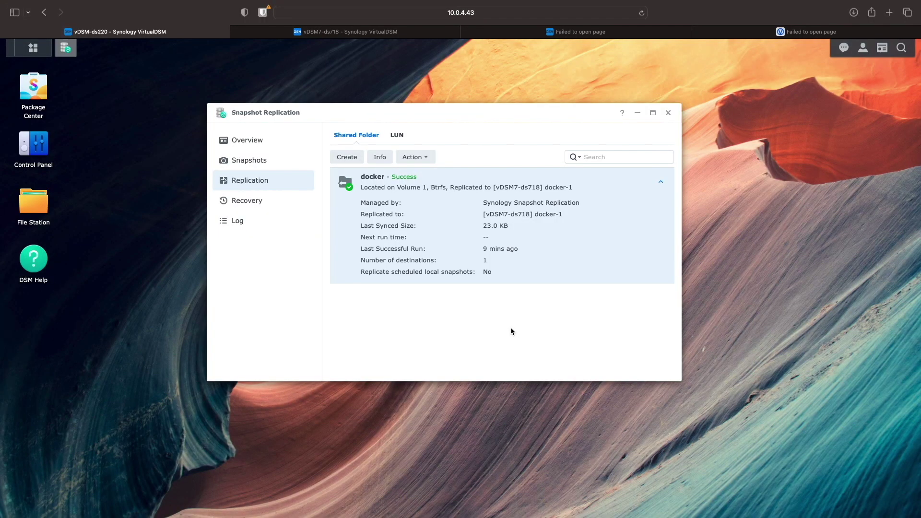
Close Snapshot Replication on ds718 and show Docker's containers, with caddy and vaultwarden running
{"action": "left_click", "coordinate": [422, 32]}
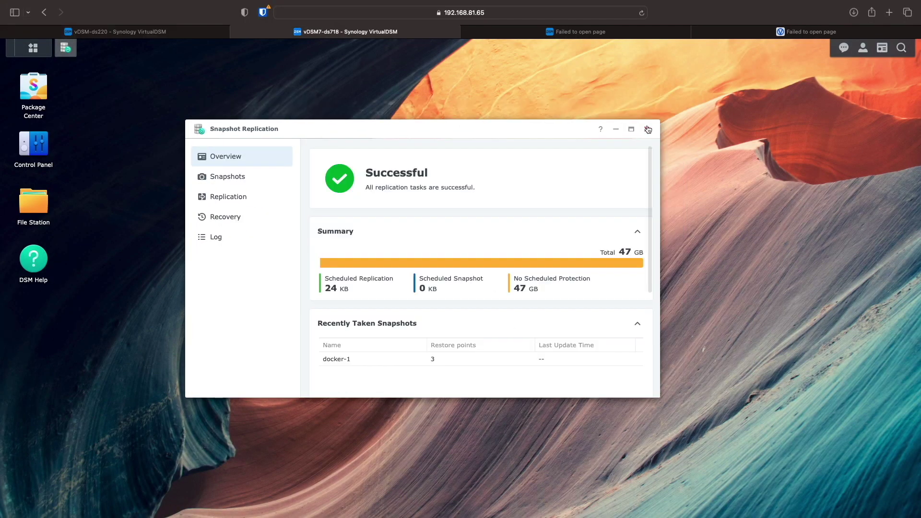
{"action": "left_click", "coordinate": [649, 127]}
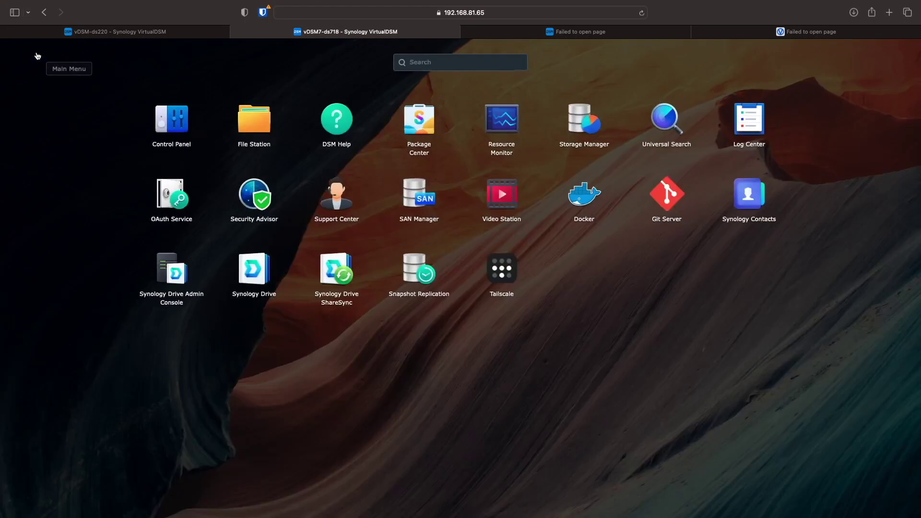
{"action": "left_click", "coordinate": [33, 50]}
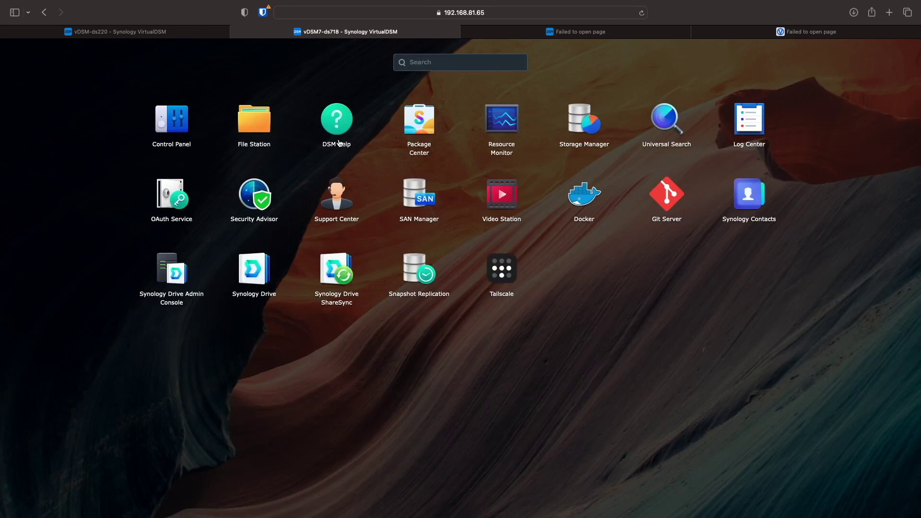
{"action": "left_click", "coordinate": [565, 209]}
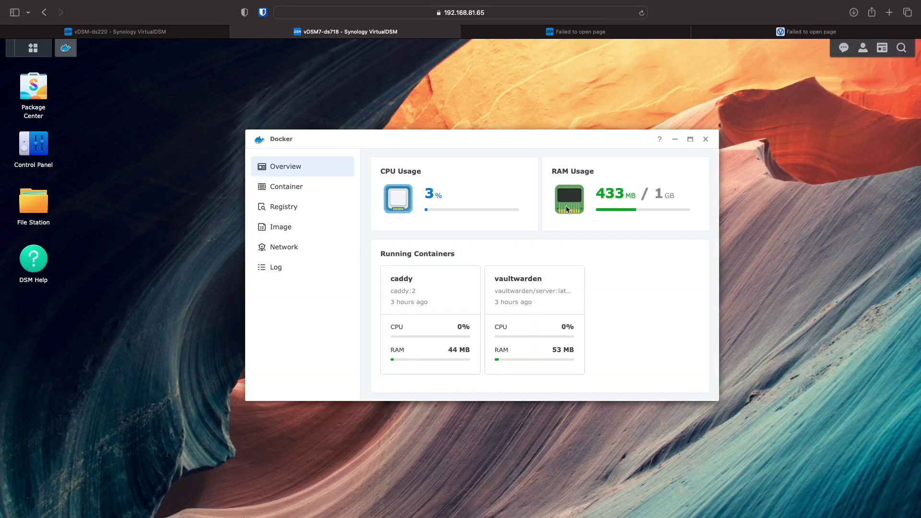
{"action": "left_click", "coordinate": [319, 189]}
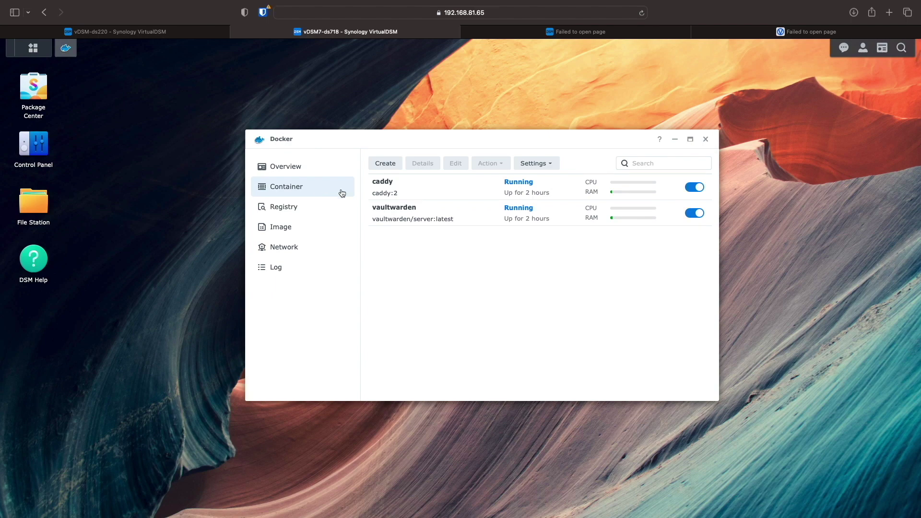
On duckdns.org, update vw-ds220's current IP from 10.0.4.43 to 192.168.81.65
{"action": "left_click", "coordinate": [844, 33]}
{"action": "key", "text": "super+t"}
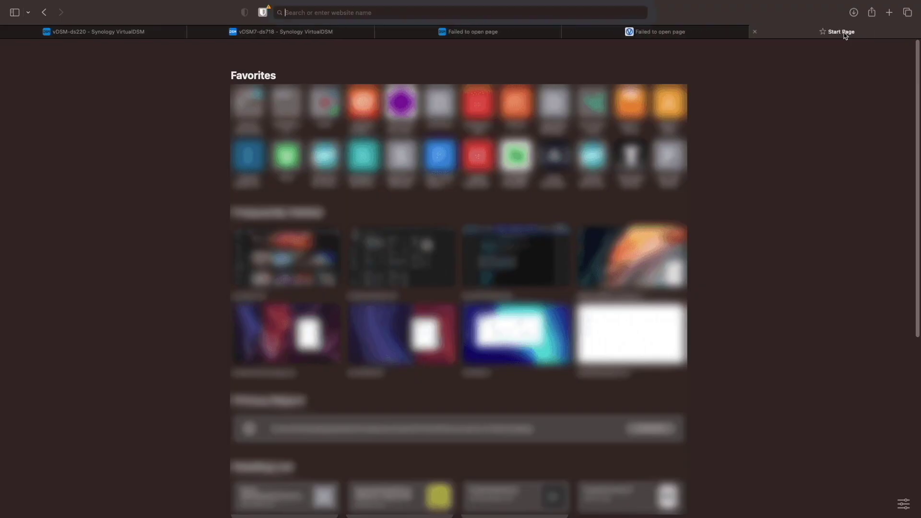
{"action": "type", "text": "duckdns.org"}
{"action": "key", "text": "Return"}
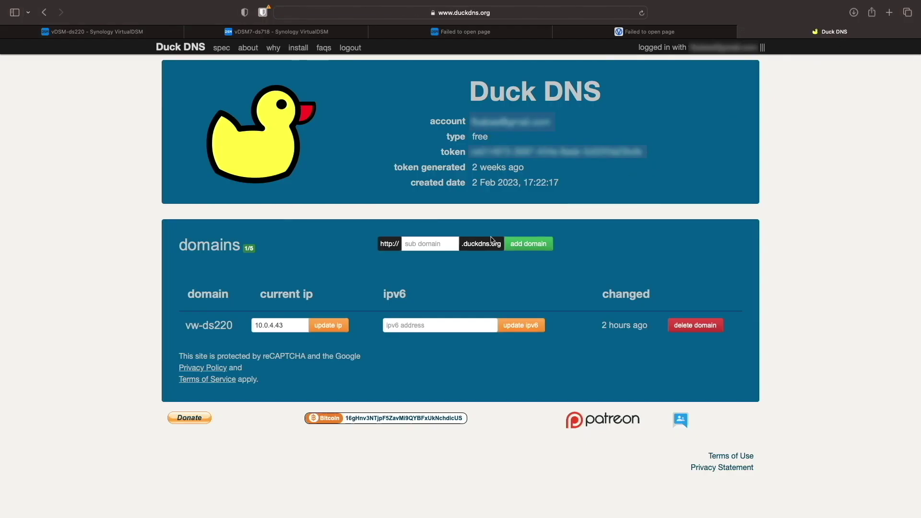
{"action": "double_click", "coordinate": [296, 330]}
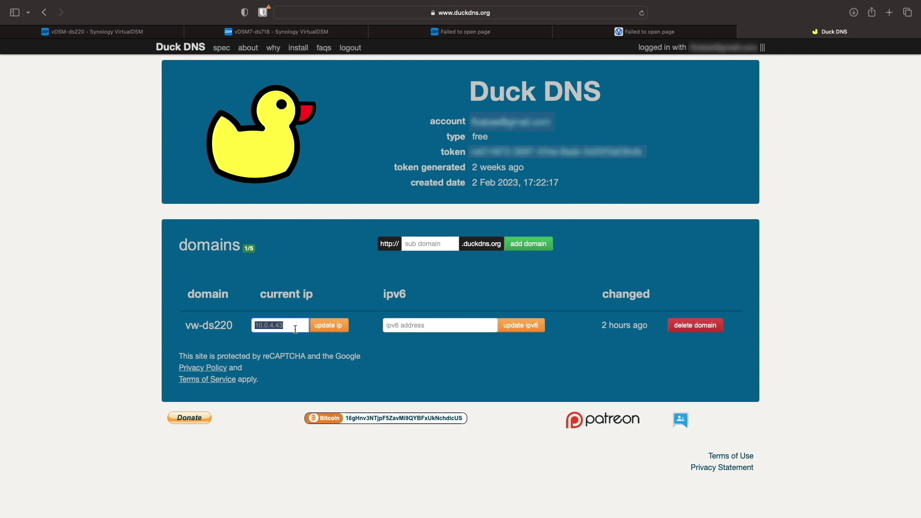
{"action": "type", "text": "192.168.81.65"}
{"action": "left_click", "coordinate": [329, 329]}
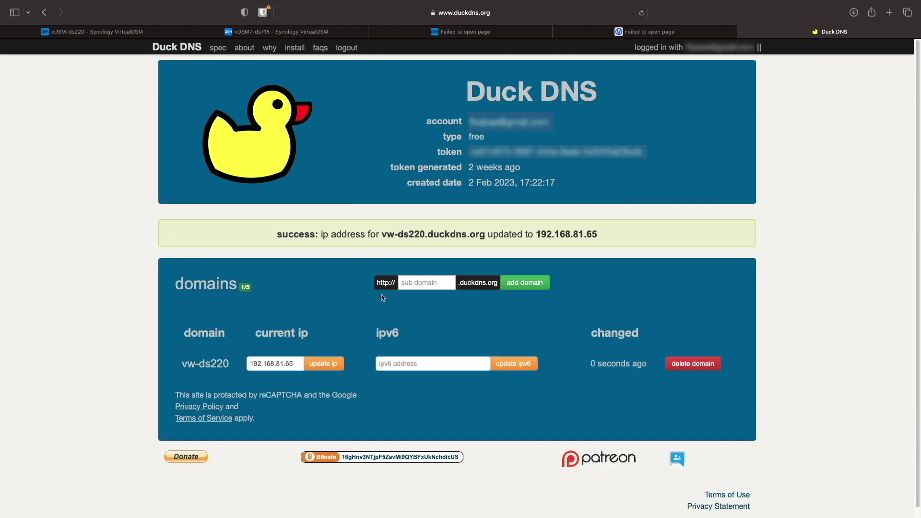
Reload the Vaultwarden page and log in with the account e-mail and master password
{"action": "left_click", "coordinate": [689, 36]}
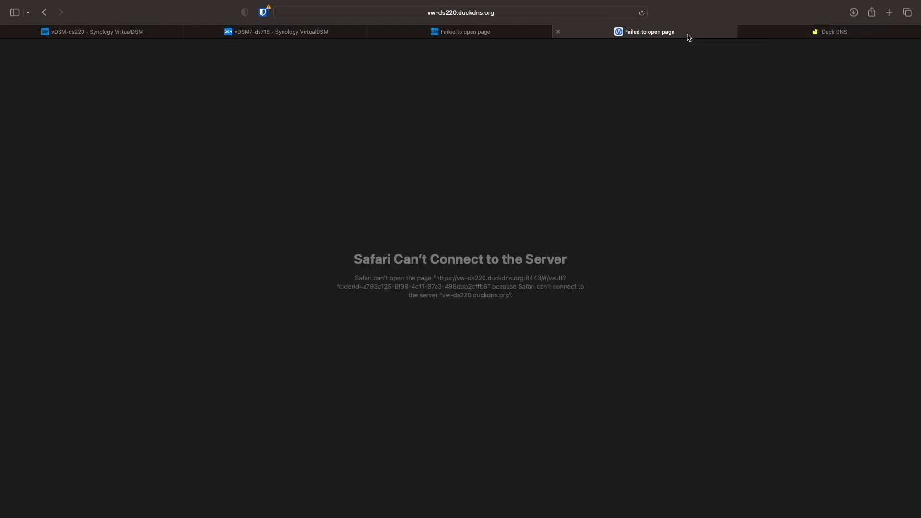
{"action": "left_click", "coordinate": [643, 14]}
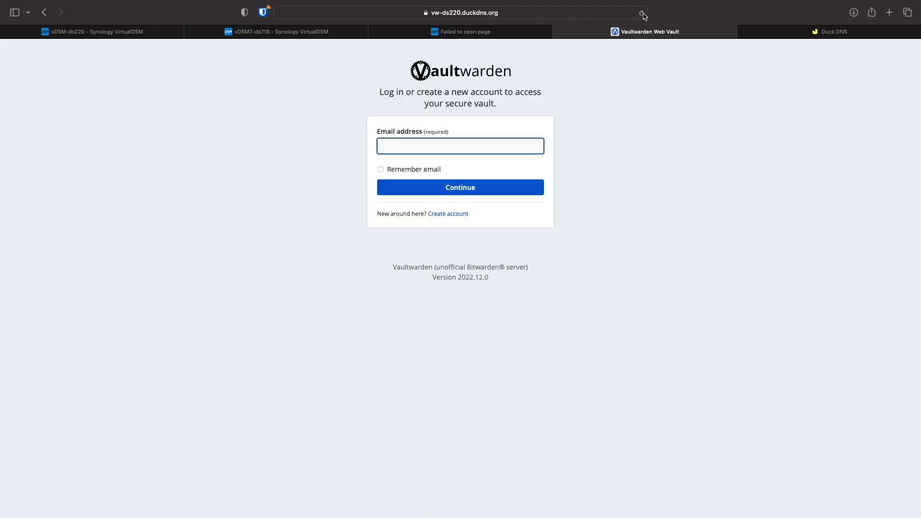
{"action": "left_click", "coordinate": [498, 142]}
{"action": "key", "text": "super+v"}
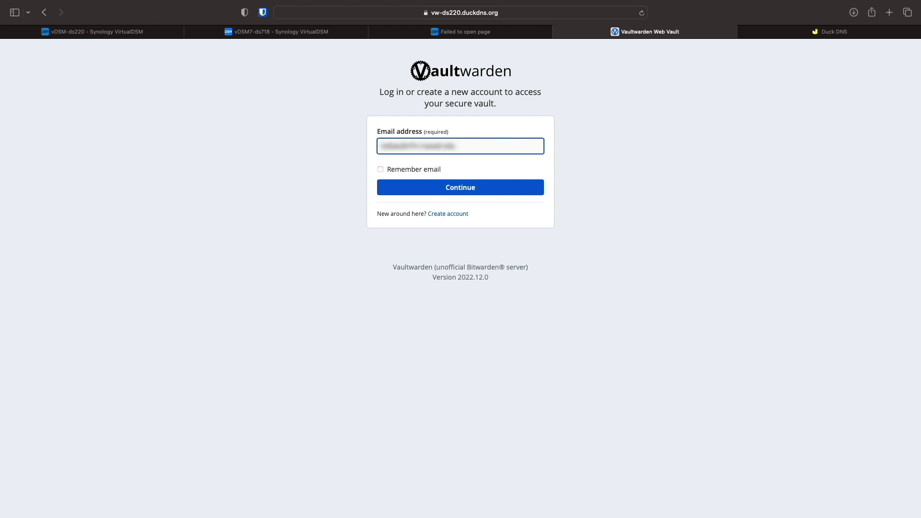
{"action": "left_click", "coordinate": [507, 183]}
{"action": "type", "text": "••••••"}
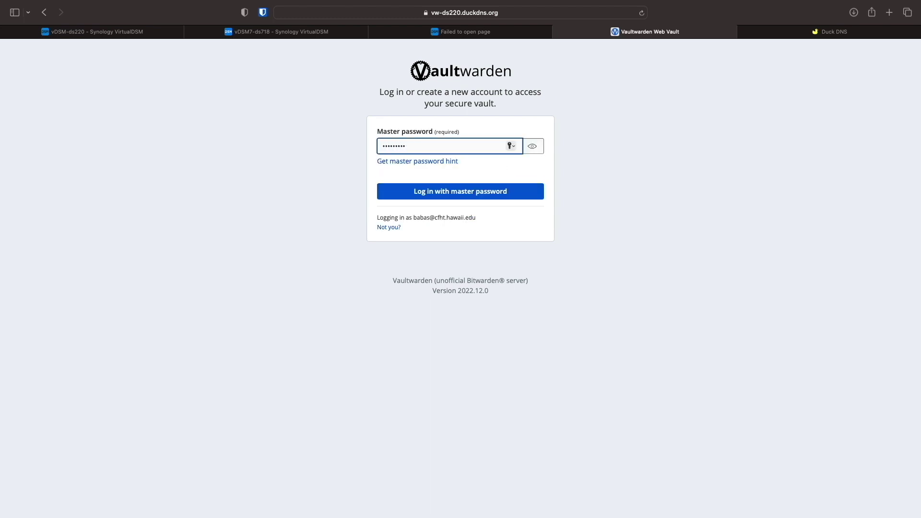
{"action": "key", "text": "Return"}
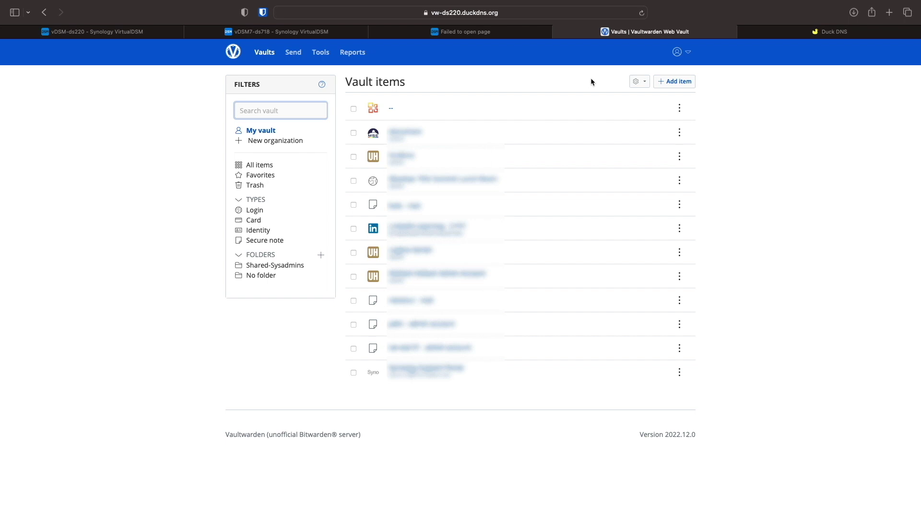
{"action": "left_click", "coordinate": [169, 32]}
Close Snapshot Replication on the old NAS and bring up Docker's container list
{"action": "left_click", "coordinate": [668, 112]}
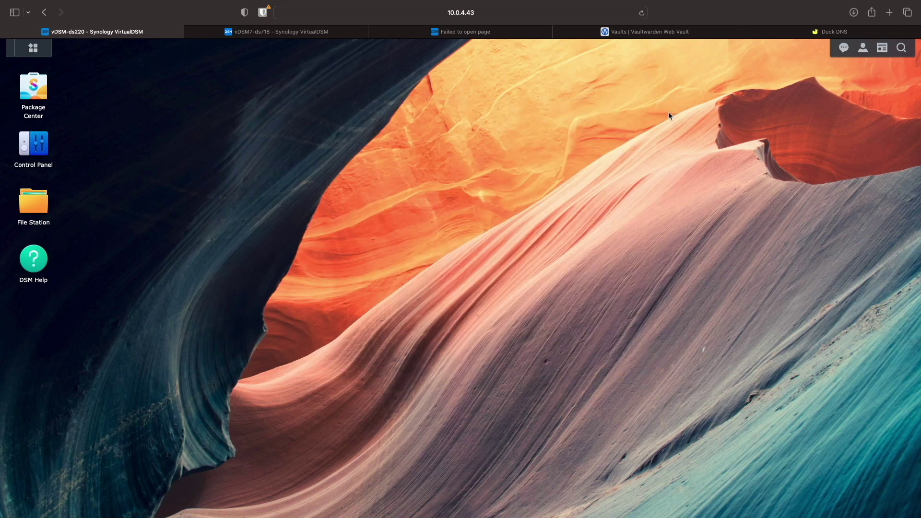
{"action": "left_click", "coordinate": [45, 56]}
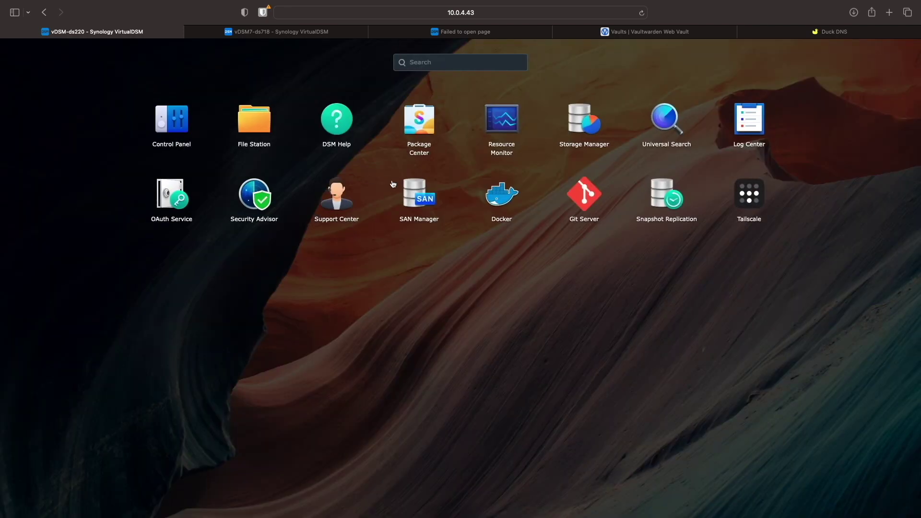
{"action": "left_click", "coordinate": [488, 199]}
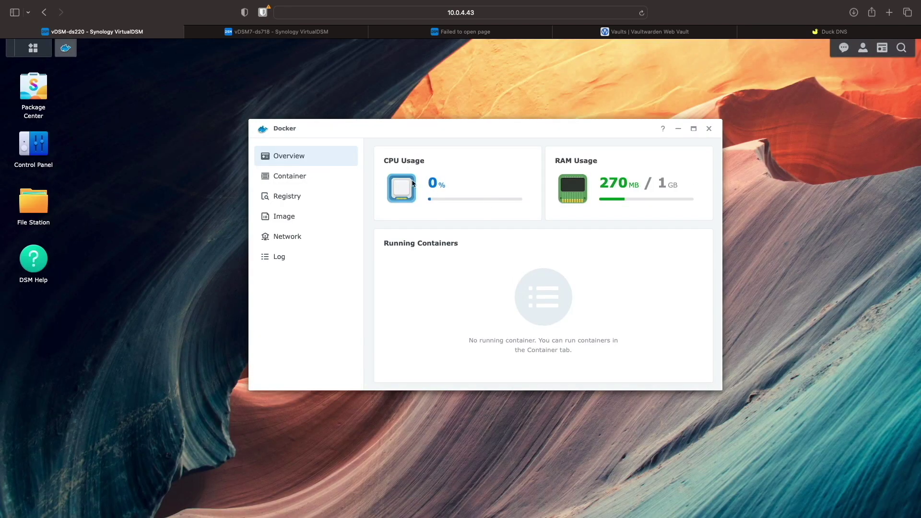
{"action": "left_click", "coordinate": [341, 178]}
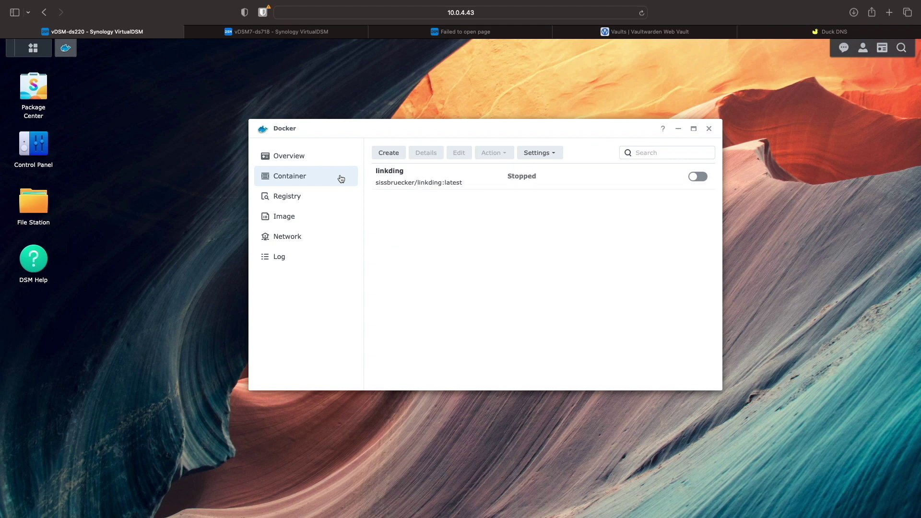
Export the linkding container's settings to the local computer
{"action": "left_click", "coordinate": [430, 180]}
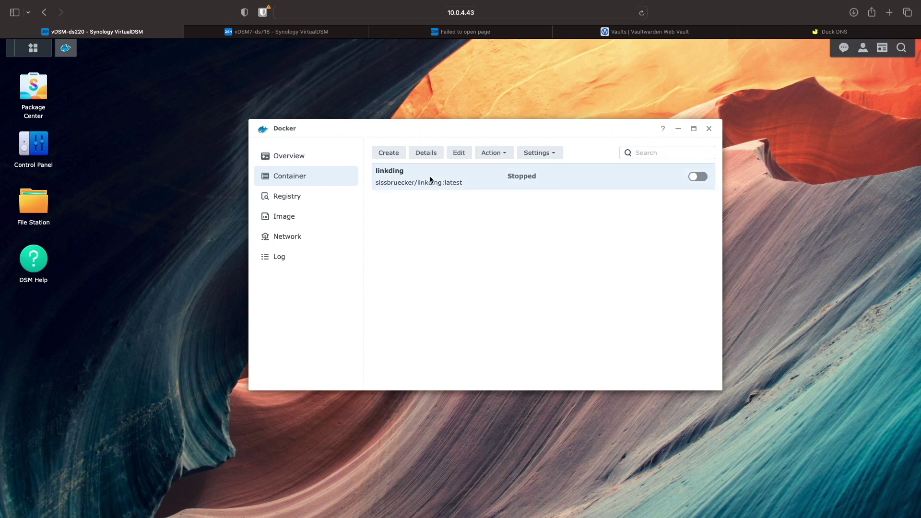
{"action": "left_click", "coordinate": [553, 154]}
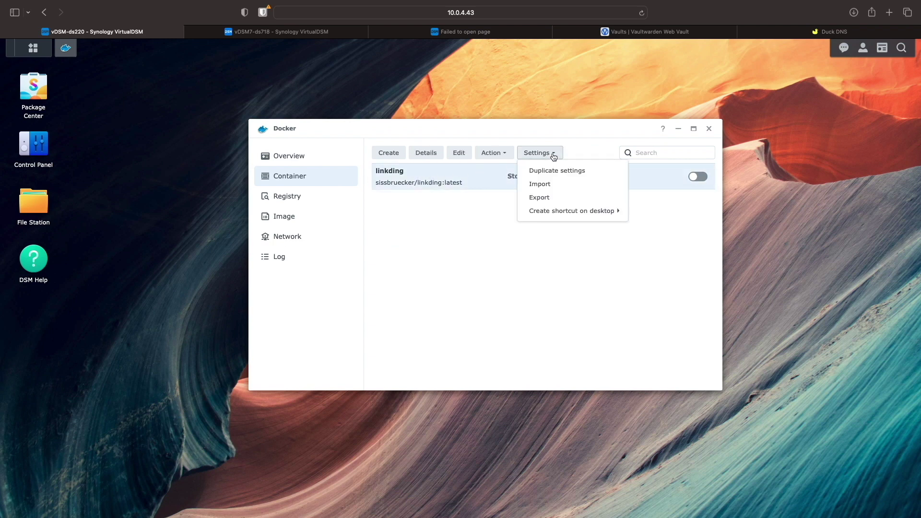
{"action": "left_click", "coordinate": [546, 197]}
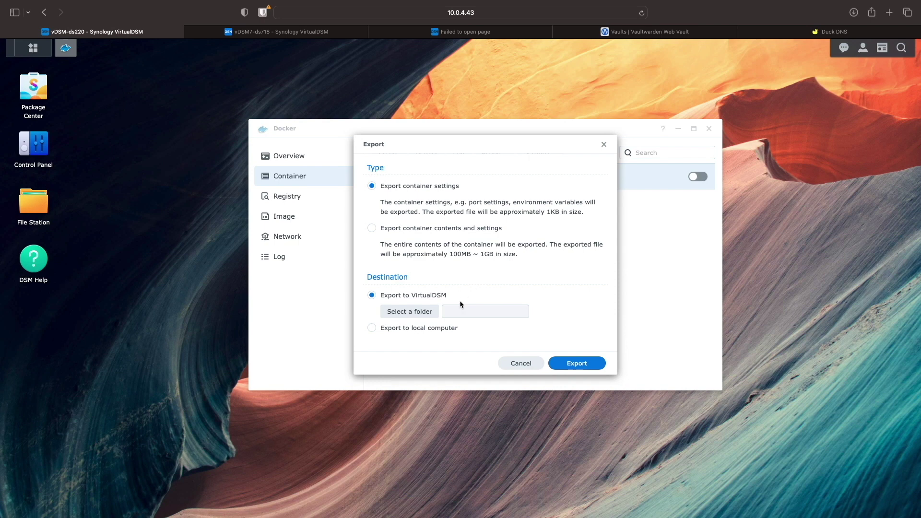
{"action": "left_click", "coordinate": [442, 331]}
{"action": "left_click", "coordinate": [562, 365]}
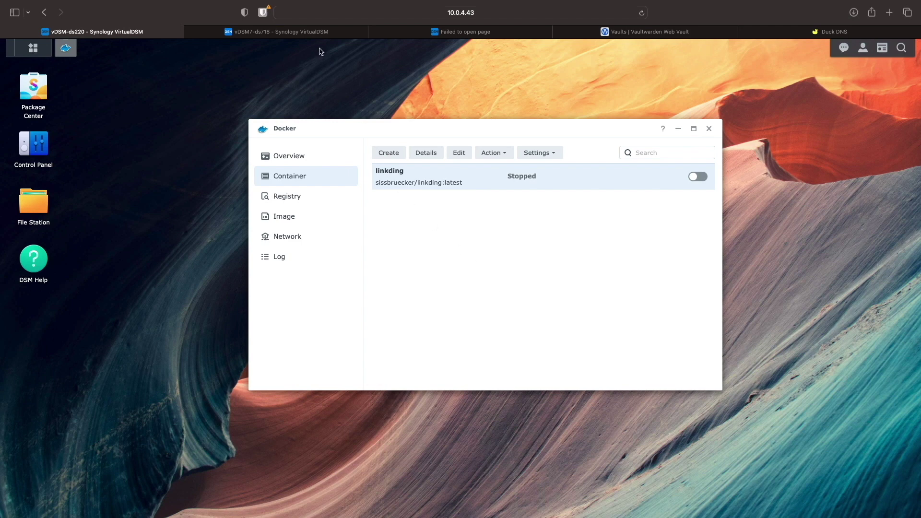
{"action": "left_click", "coordinate": [317, 32]}
Search the registry for linkding, download sissbruecker/linkding with the latest tag, and confirm it among the images
{"action": "left_click", "coordinate": [308, 208]}
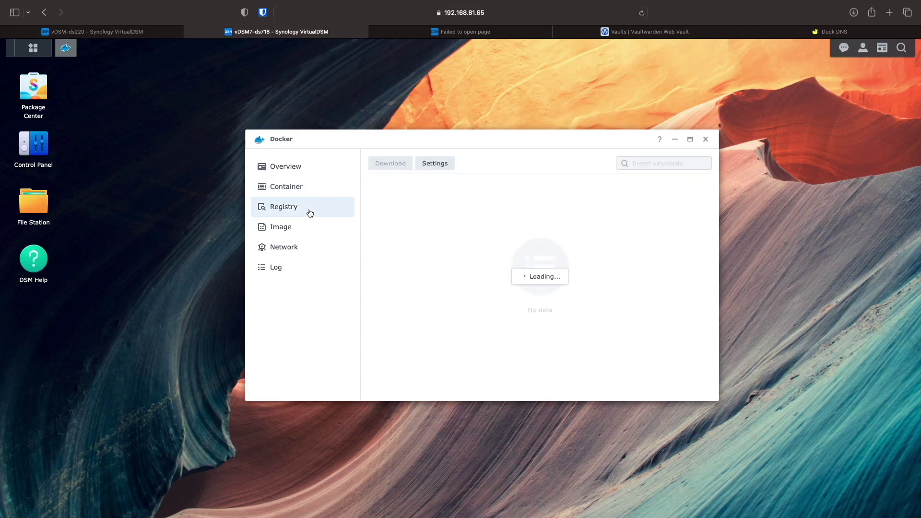
{"action": "left_click", "coordinate": [661, 162]}
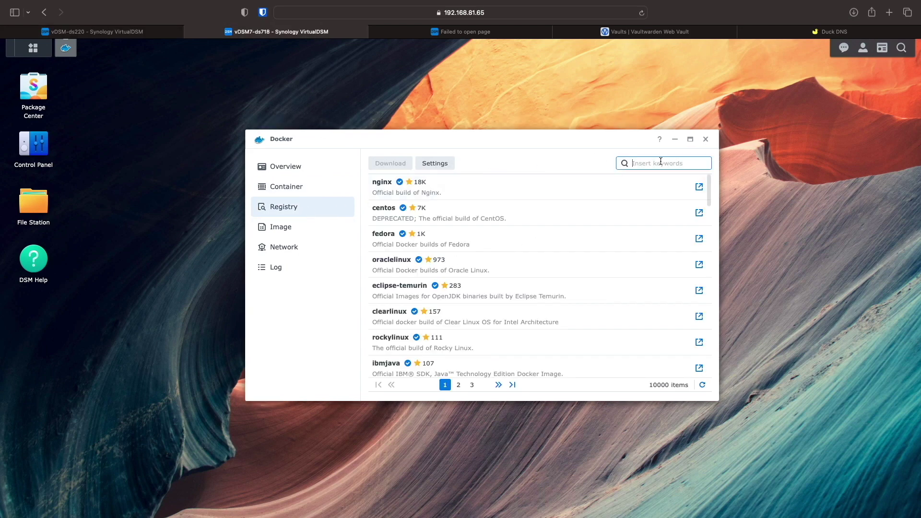
{"action": "type", "text": "linkding"}
{"action": "key", "text": "Return"}
{"action": "left_click", "coordinate": [557, 188]}
{"action": "left_click", "coordinate": [380, 163]}
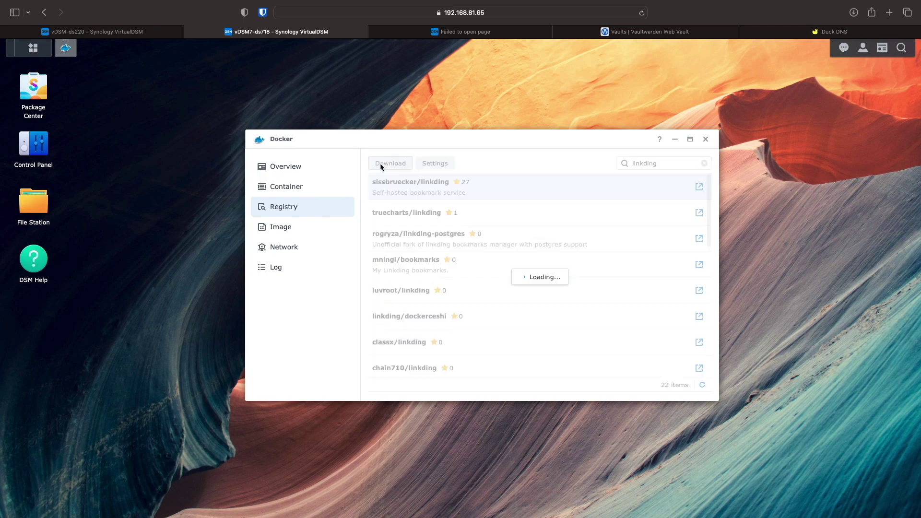
{"action": "left_click", "coordinate": [527, 294]}
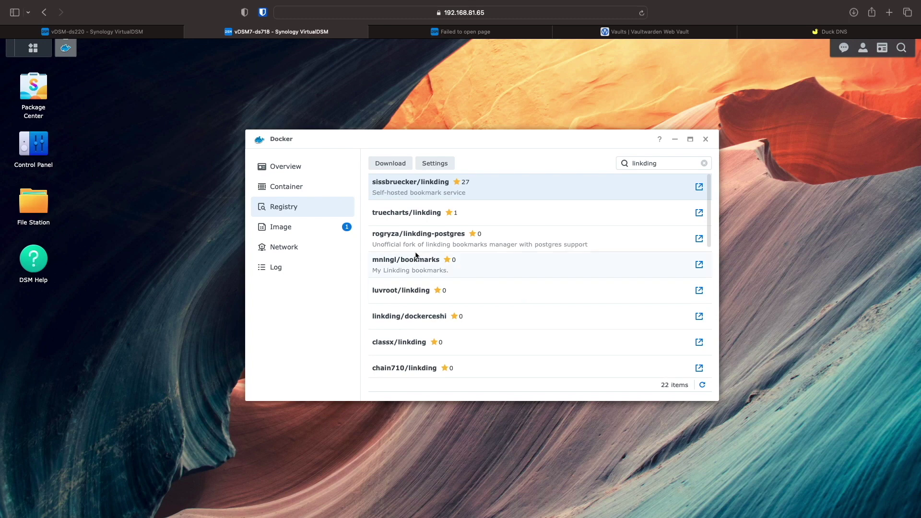
{"action": "left_click", "coordinate": [323, 232]}
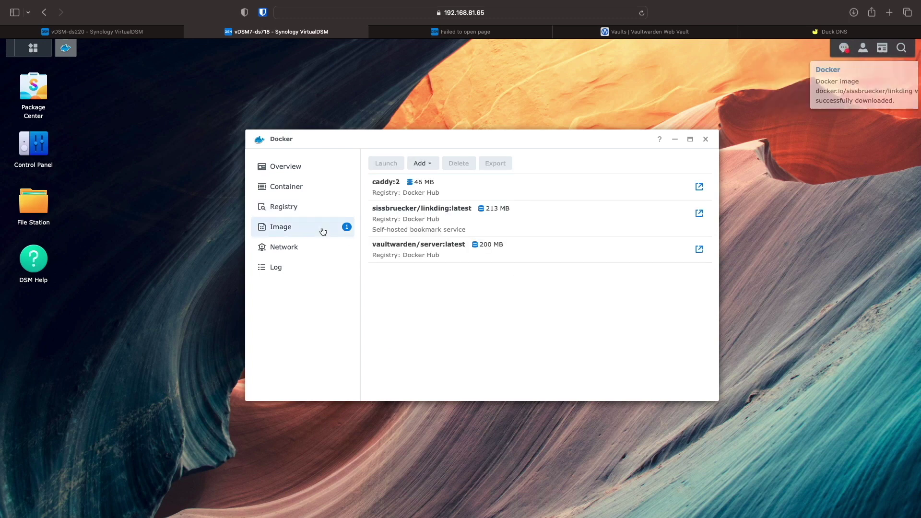
{"action": "left_click", "coordinate": [320, 194]}
Import the uploaded linkding.json container settings to create the linkding container, then start it
{"action": "left_click", "coordinate": [533, 163]}
{"action": "left_click", "coordinate": [530, 196]}
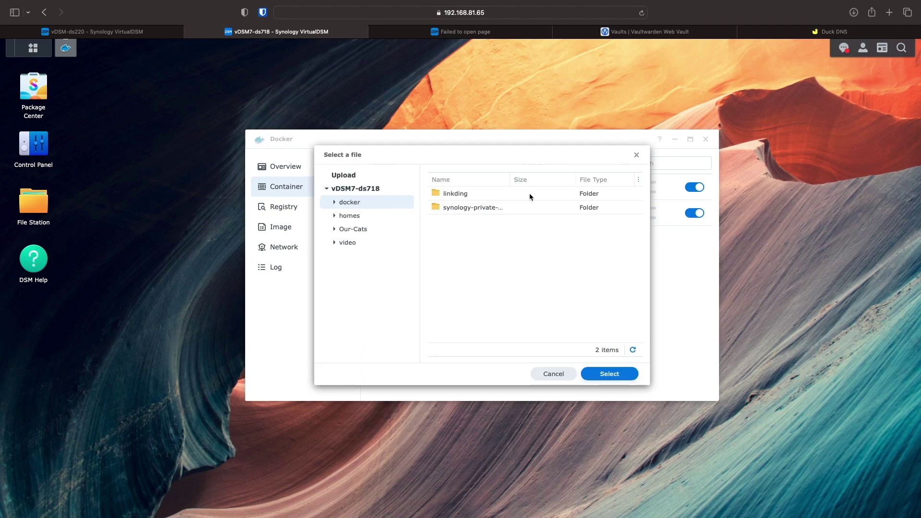
{"action": "left_click", "coordinate": [358, 177]}
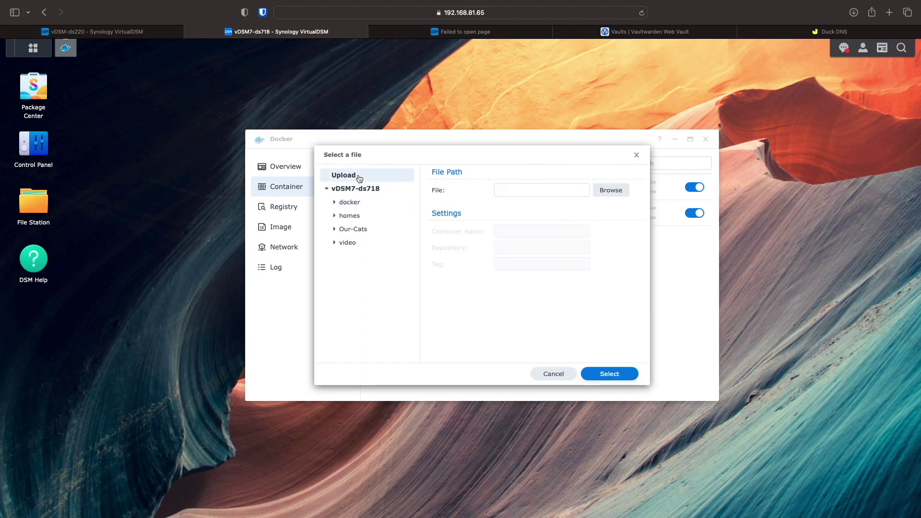
{"action": "left_click", "coordinate": [602, 191]}
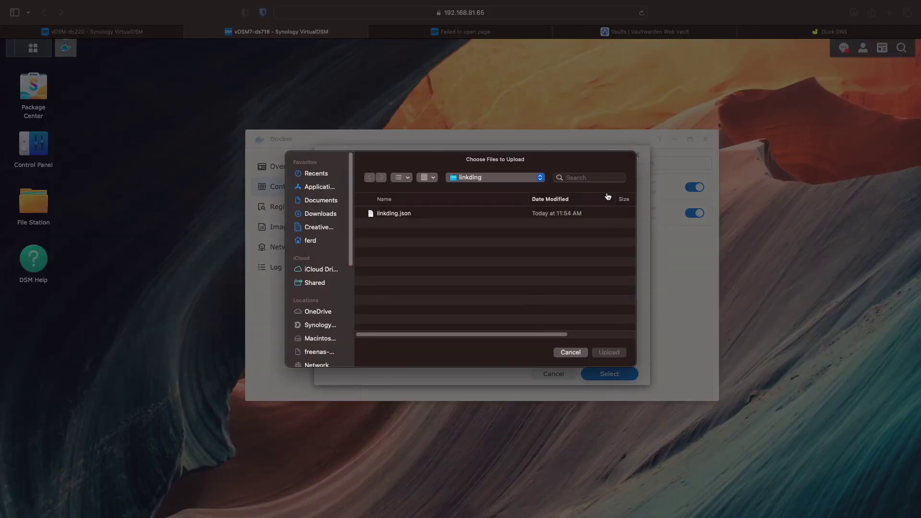
{"action": "left_click", "coordinate": [488, 218]}
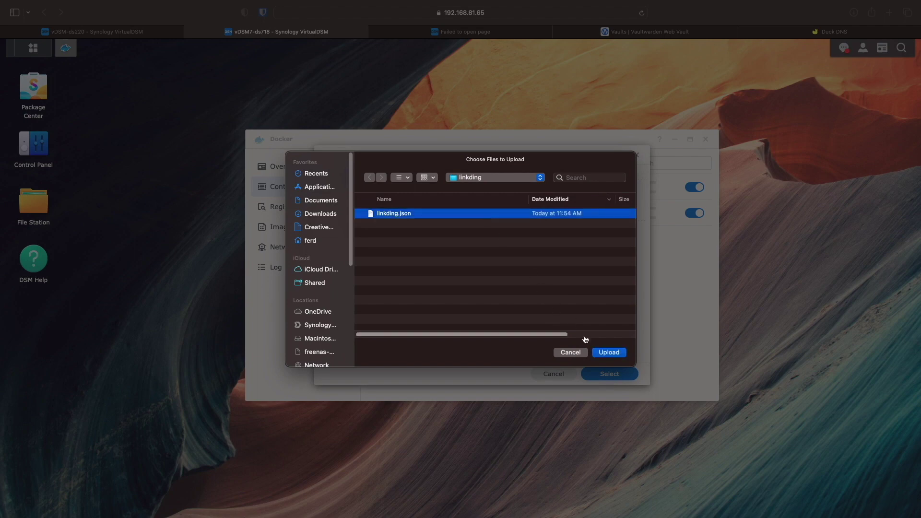
{"action": "left_click", "coordinate": [596, 352]}
{"action": "left_click", "coordinate": [596, 375]}
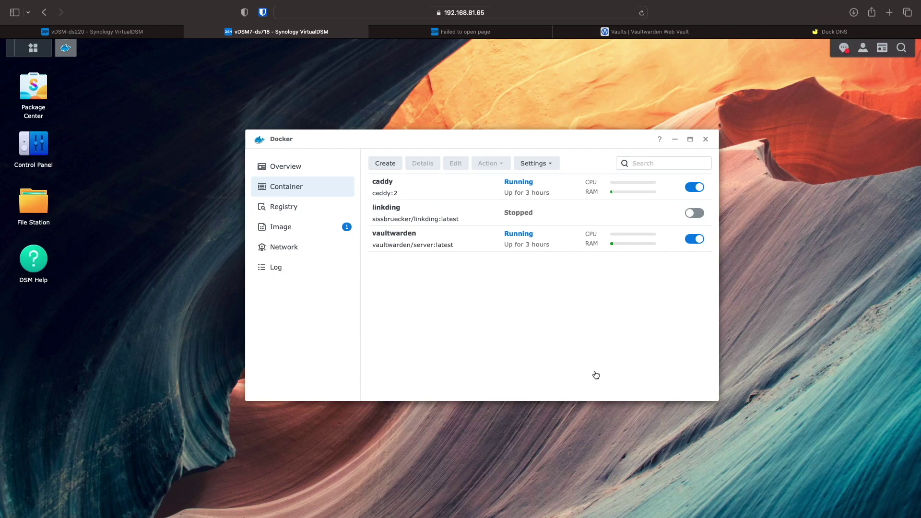
{"action": "left_click", "coordinate": [702, 213]}
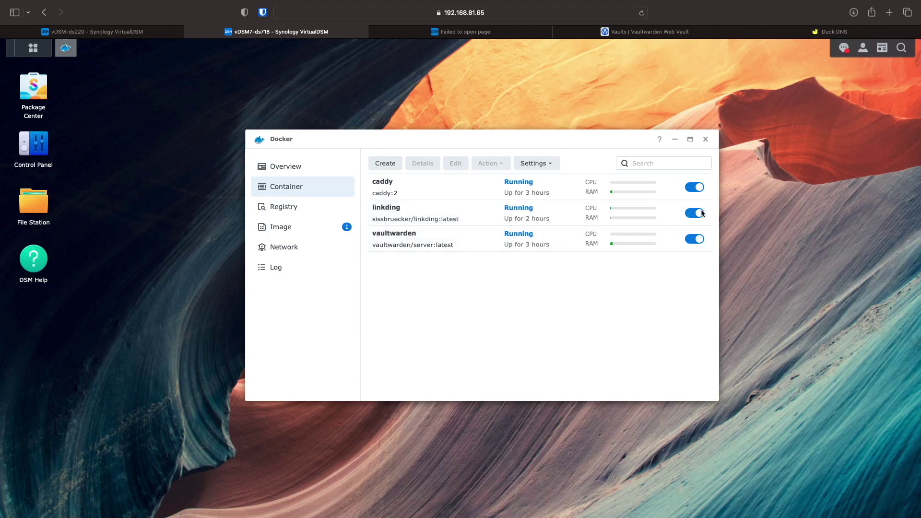
{"action": "left_click", "coordinate": [494, 31]}
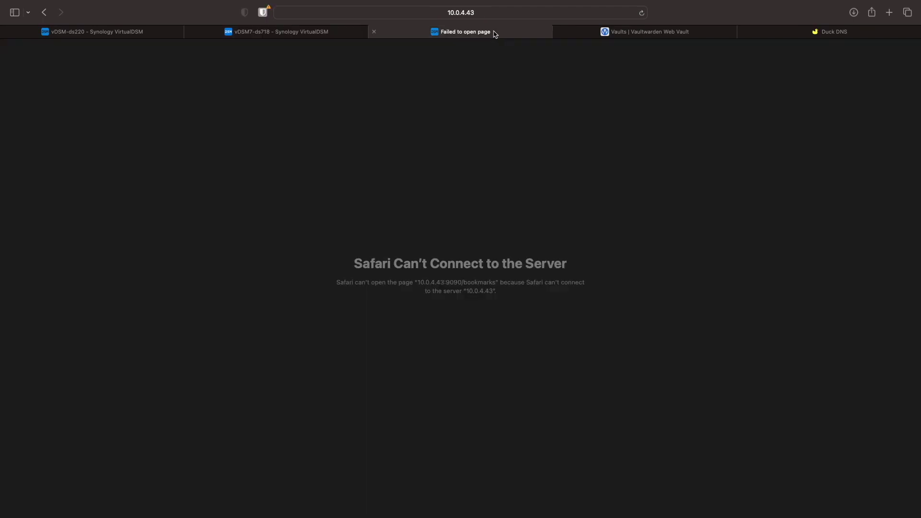
Point the browser at linkding's new address, replacing 10.0.4.43 with 192.168.81.65 and dropping /bookmarks
{"action": "left_click", "coordinate": [480, 15]}
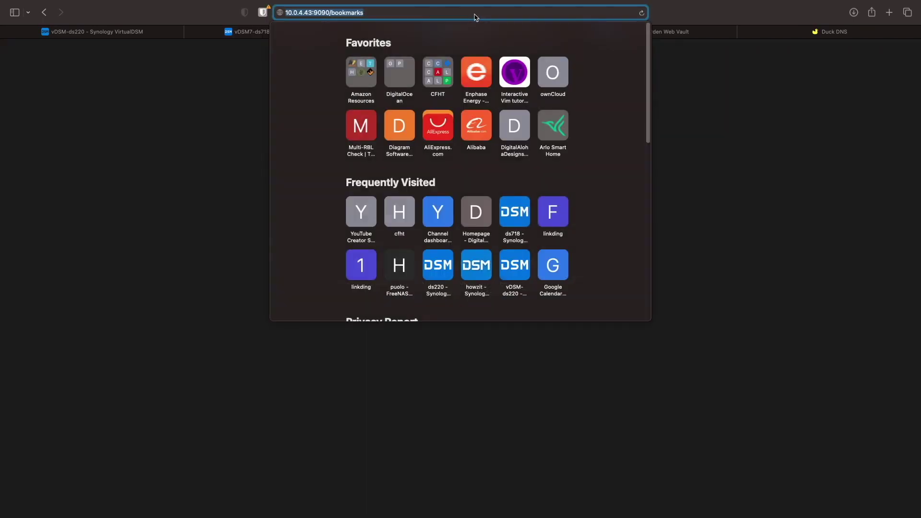
{"action": "left_click", "coordinate": [311, 13]}
{"action": "key", "text": "BackSpace"}
{"action": "key", "text": "BackSpace"}
{"action": "key", "text": "BackSpace"}
{"action": "key", "text": "BackSpace"}
{"action": "key", "text": "BackSpace"}
{"action": "key", "text": "BackSpace"}
{"action": "key", "text": "BackSpace"}
{"action": "key", "text": "BackSpace"}
{"action": "key", "text": "BackSpace"}
{"action": "key", "text": "BackSpace"}
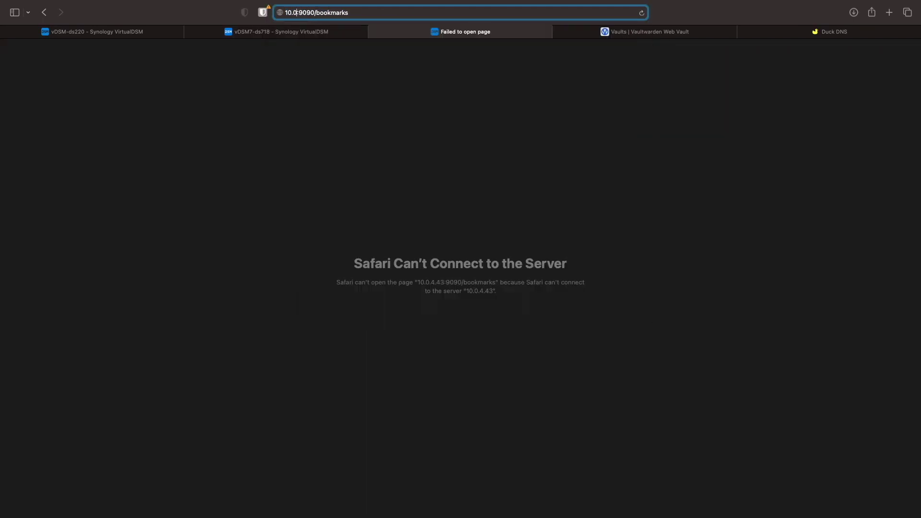
{"action": "type", "text": "192.168.81.65:"}
{"action": "key", "text": "Return"}
{"action": "key", "text": "BackSpace"}
{"action": "key", "text": "BackSpace"}
{"action": "key", "text": "BackSpace"}
{"action": "key", "text": "BackSpace"}
{"action": "key", "text": "BackSpace"}
{"action": "key", "text": "BackSpace"}
{"action": "key", "text": "BackSpace"}
{"action": "key", "text": "BackSpace"}
{"action": "key", "text": "BackSpace"}
{"action": "key", "text": "BackSpace"}
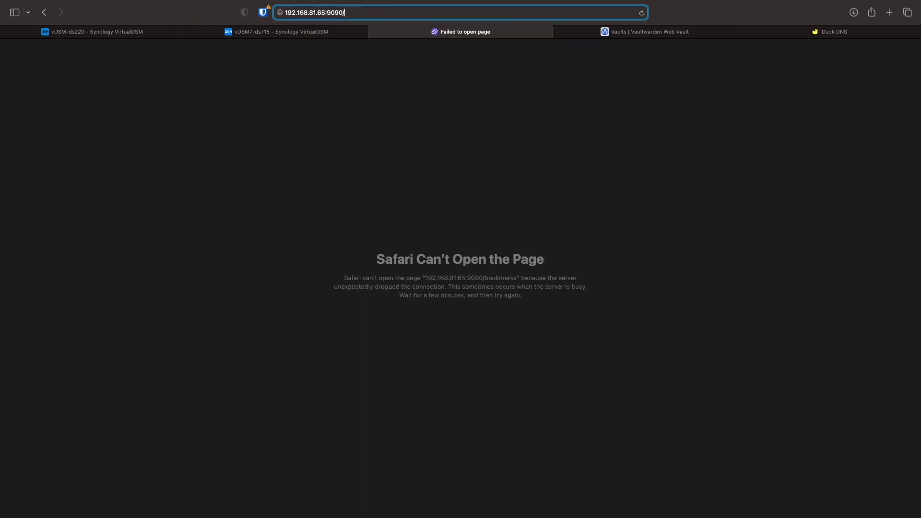
{"action": "key", "text": "Return"}
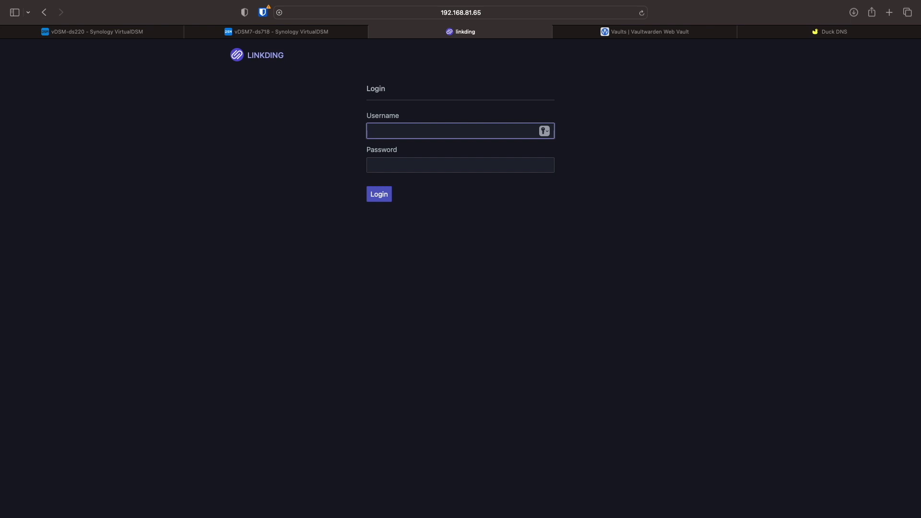
Log in to linkding with the account's username and password
{"action": "type", "text": "fbabas"}
{"action": "key", "text": "Tab"}
{"action": "type", "text": "••••••••••"}
{"action": "key", "text": "Return"}
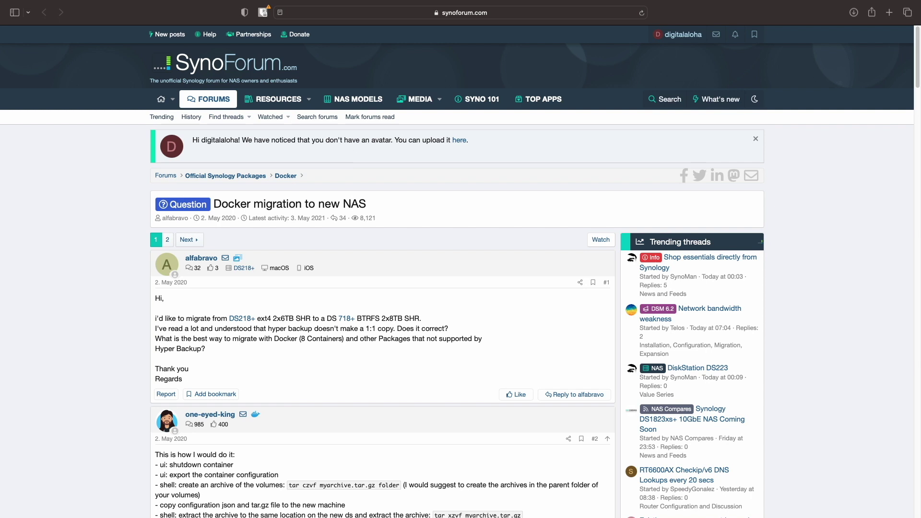
{"action": "scroll", "coordinate": [460, 288], "scroll_direction": "down", "scroll_amount": 5}
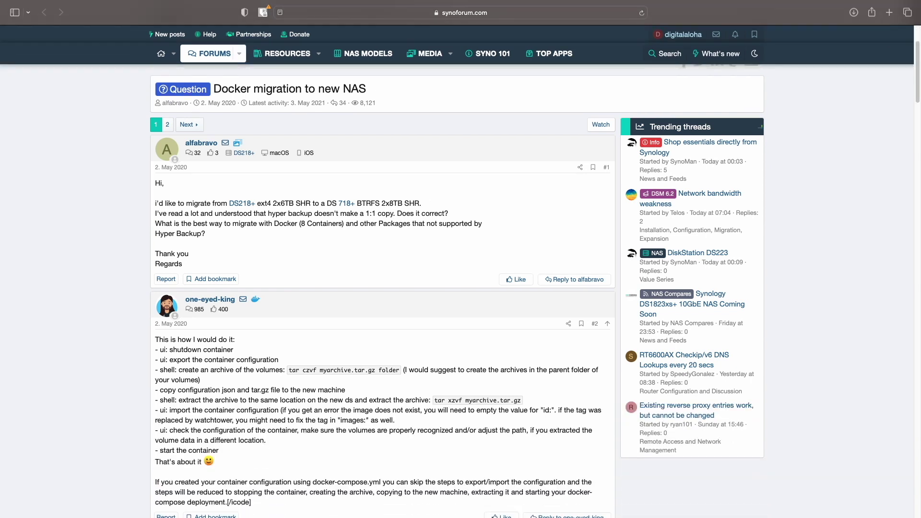
{"action": "scroll", "coordinate": [384, 288], "scroll_direction": "down", "scroll_amount": 5}
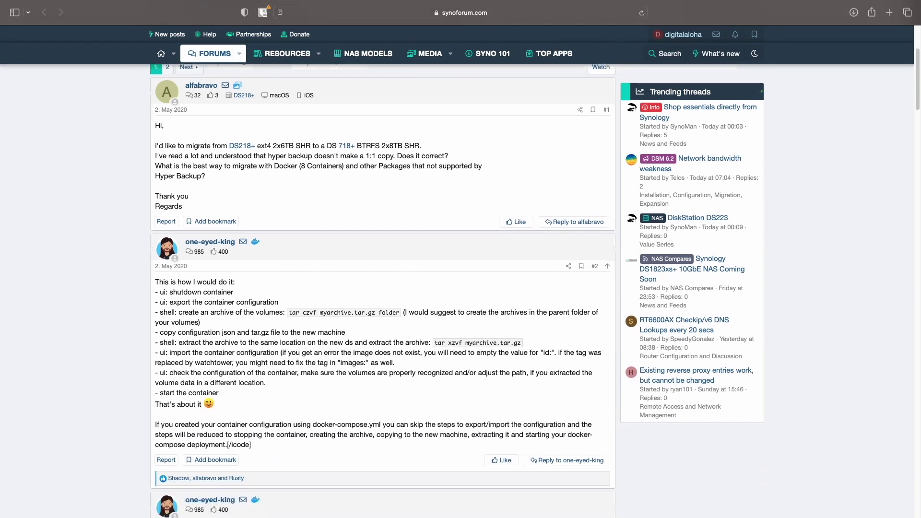
{"action": "scroll", "coordinate": [384, 288], "scroll_direction": "down", "scroll_amount": 2}
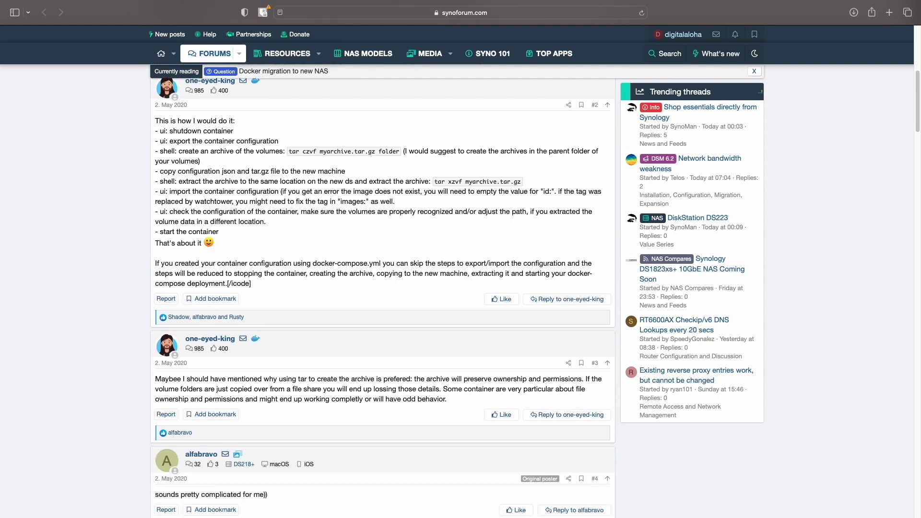
{"action": "scroll", "coordinate": [384, 288], "scroll_direction": "down", "scroll_amount": 1}
{"action": "scroll", "coordinate": [384, 288], "scroll_direction": "down", "scroll_amount": 5}
{"action": "scroll", "coordinate": [384, 288], "scroll_direction": "down", "scroll_amount": 4}
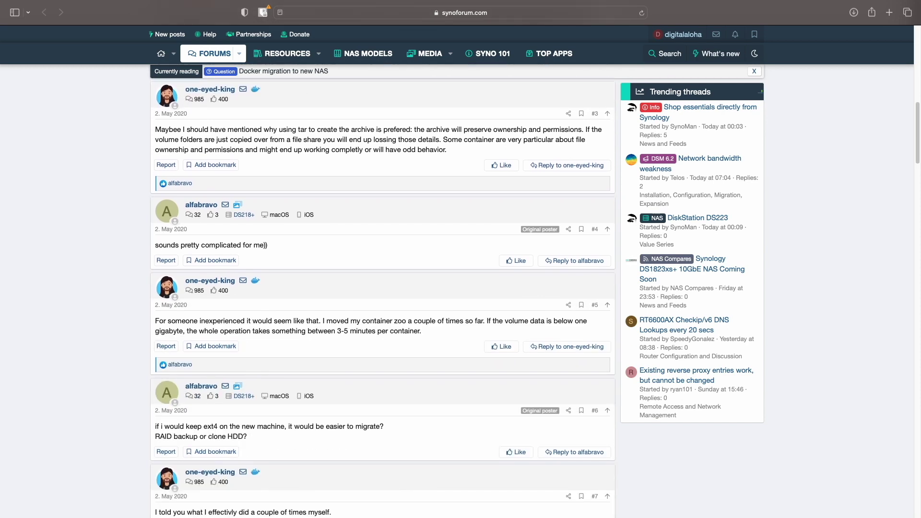